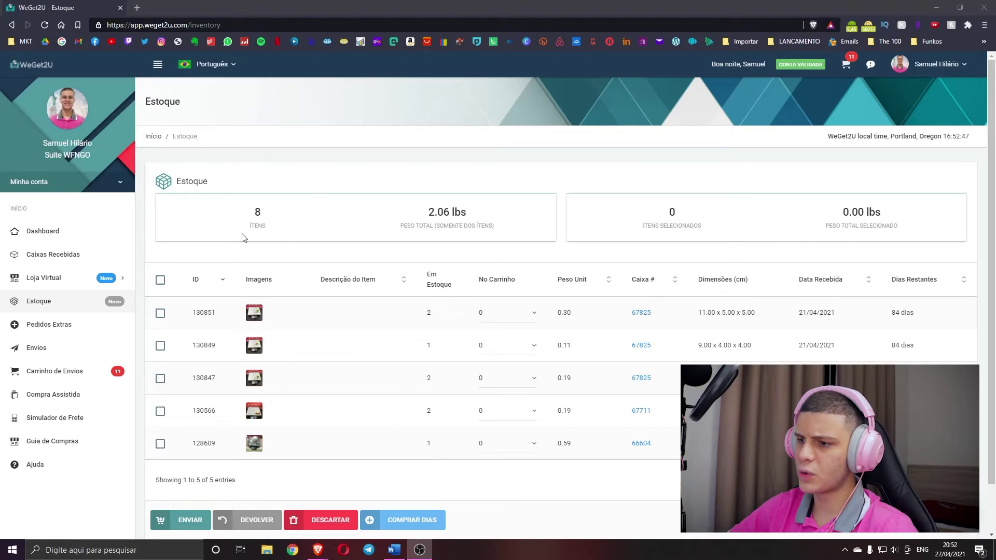
Step: View the photo of the first item in the stock list and close it
{"action": "left_click", "coordinate": [320, 298]}
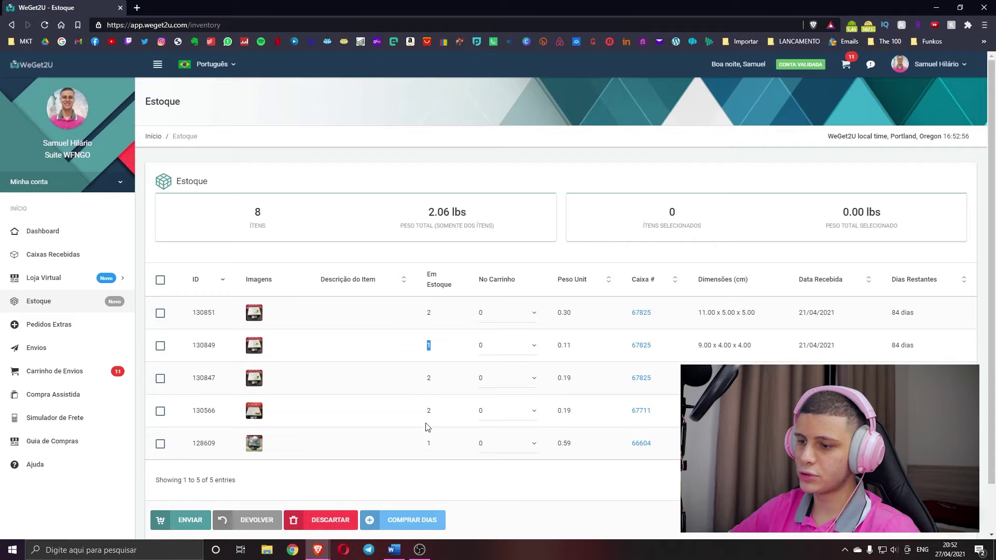
{"action": "left_click", "coordinate": [254, 313]}
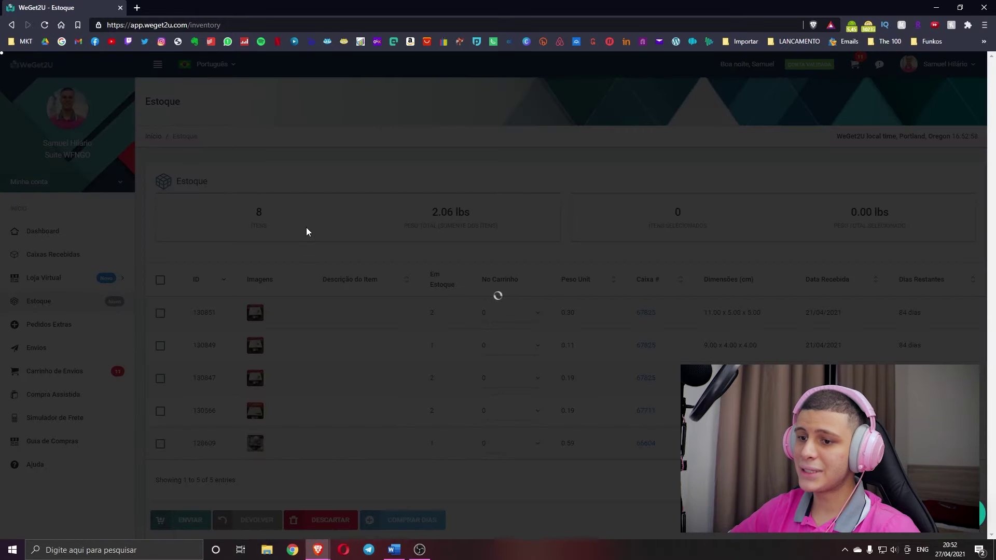
{"action": "left_click", "coordinate": [307, 229]}
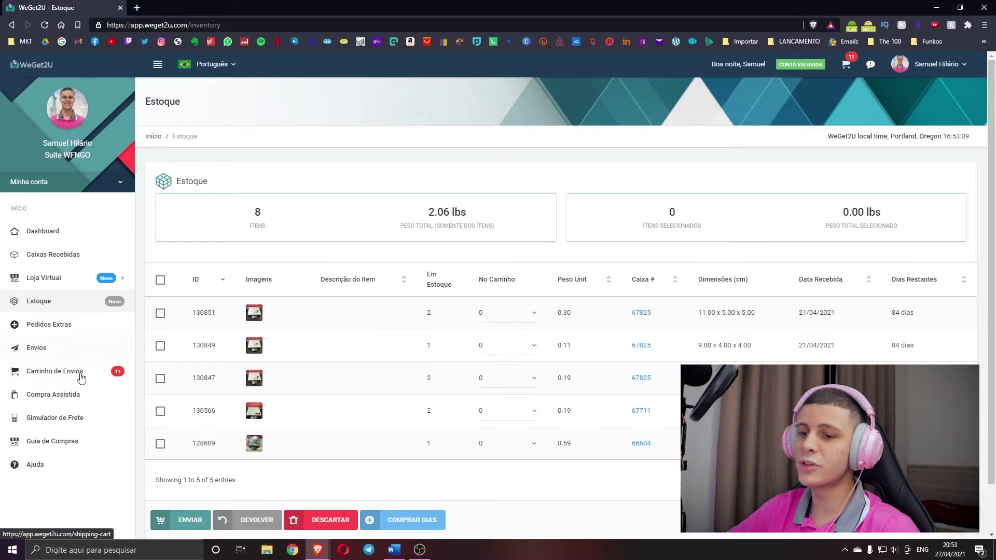
Step: Select the first three items in the stock list and set the first item's cart quantity to 1
{"action": "left_click", "coordinate": [160, 313]}
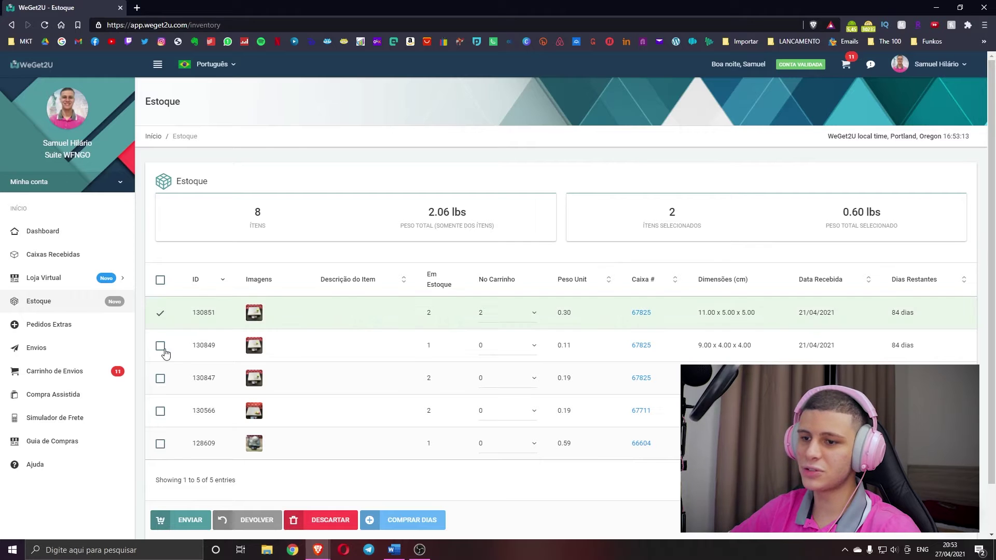
{"action": "left_click", "coordinate": [160, 346]}
{"action": "left_click", "coordinate": [160, 378]}
{"action": "left_click", "coordinate": [507, 315]}
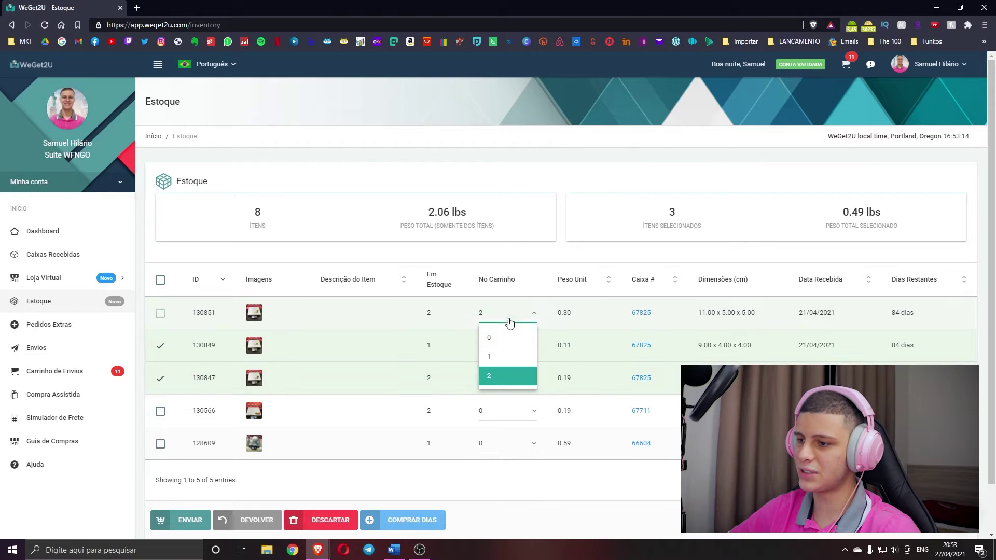
{"action": "left_click", "coordinate": [492, 358]}
{"action": "scroll", "coordinate": [309, 387], "scroll_direction": "down", "scroll_amount": 1}
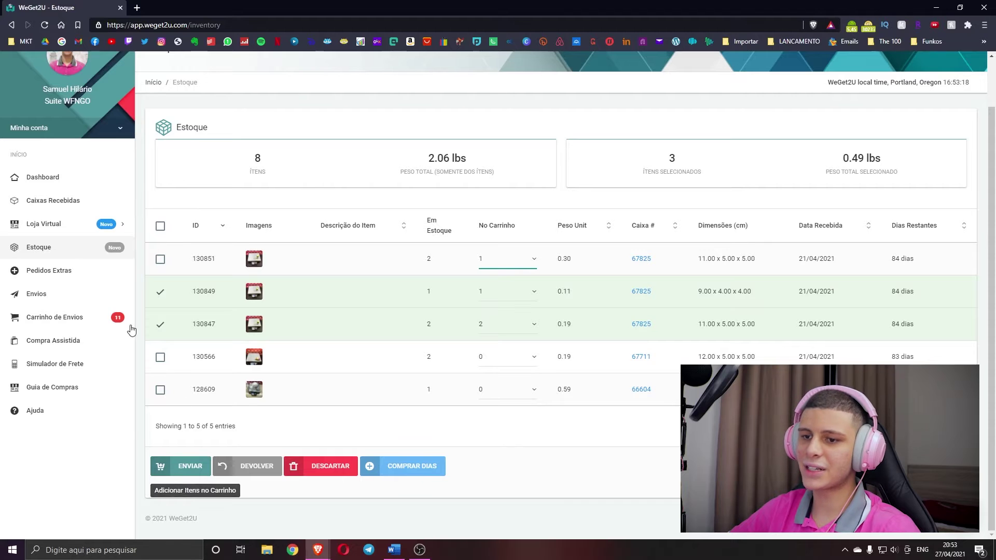
Step: Open the shipping cart and examine its total weight, packaging weight and list of items
{"action": "left_click", "coordinate": [89, 317]}
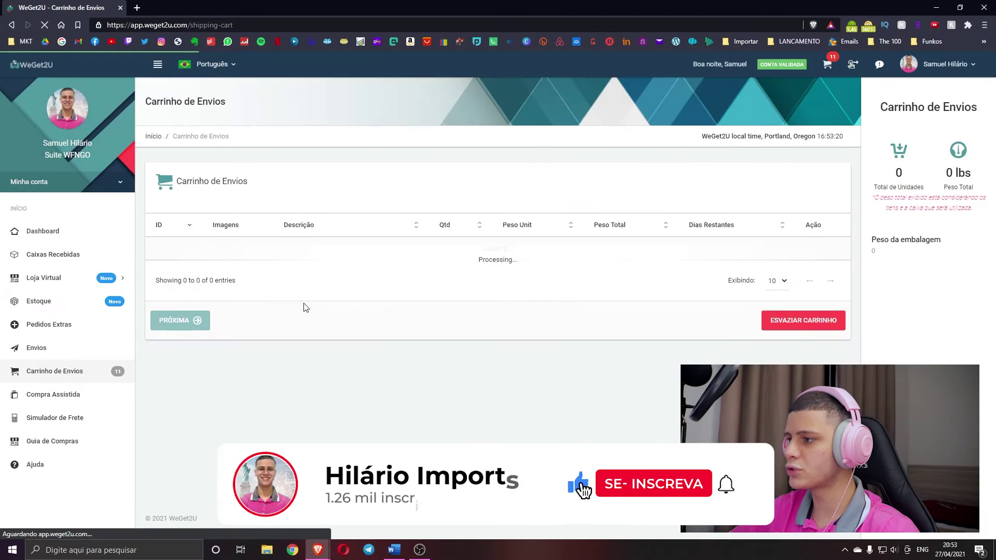
{"action": "double_click", "coordinate": [941, 172]}
{"action": "left_click", "coordinate": [933, 271]}
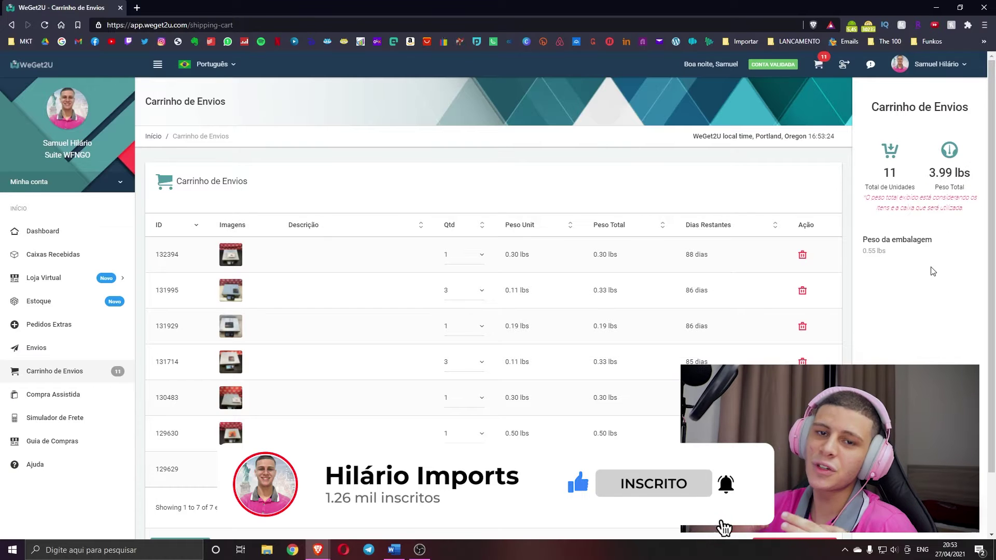
{"action": "left_click", "coordinate": [877, 252]}
{"action": "scroll", "coordinate": [443, 348], "scroll_direction": "down", "scroll_amount": 2}
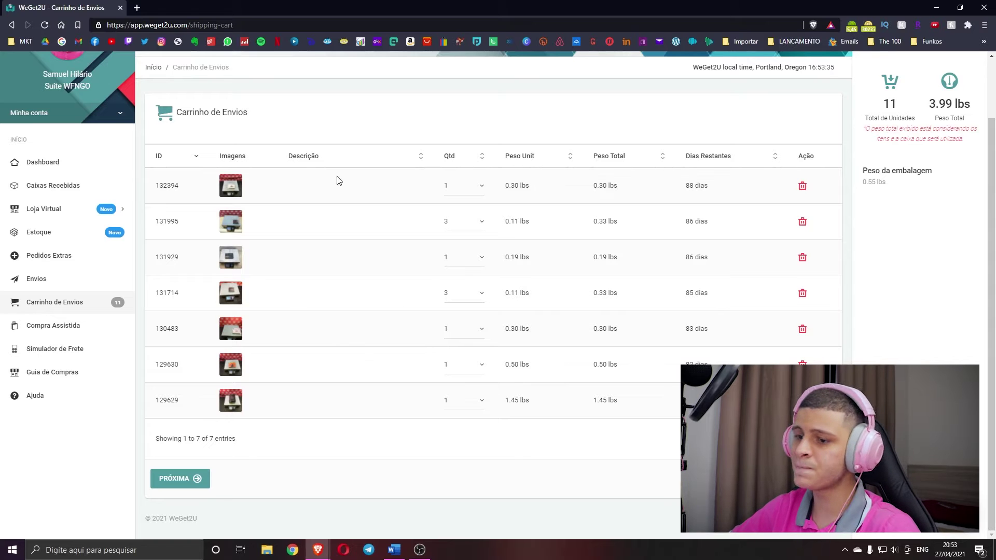
Step: Open Bloco de Notas and place its tall, narrow window beside the cart's item images and quantities
{"action": "left_click", "coordinate": [102, 552]}
{"action": "type", "text": "bloco"}
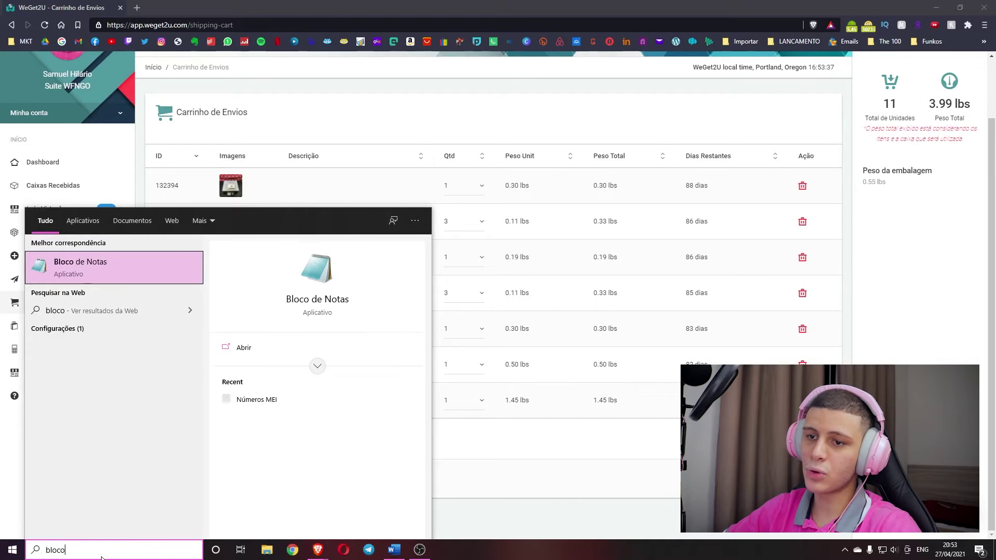
{"action": "left_click", "coordinate": [123, 258]}
{"action": "left_click_drag", "start_coordinate": [133, 93], "coordinate": [901, 50]}
{"action": "left_click_drag", "start_coordinate": [912, 456], "coordinate": [912, 522]}
{"action": "left_click_drag", "start_coordinate": [897, 47], "coordinate": [761, 47]}
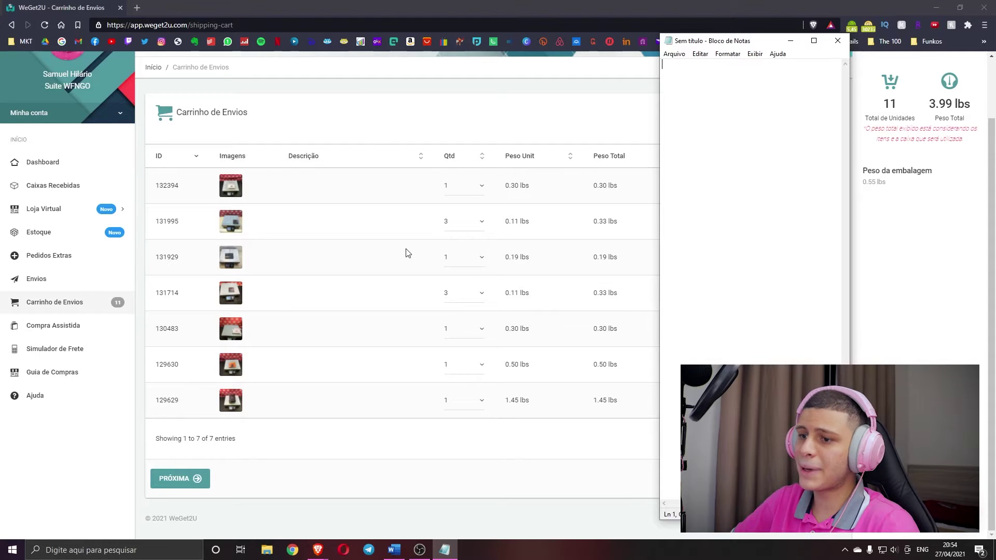
Step: Check item photos in the cart, and list in Bloco de Notas: 1x beats, 1x Fire Stick, 1x SSD, 8x btc wallet
{"action": "left_click", "coordinate": [227, 296]}
{"action": "left_click", "coordinate": [222, 226]}
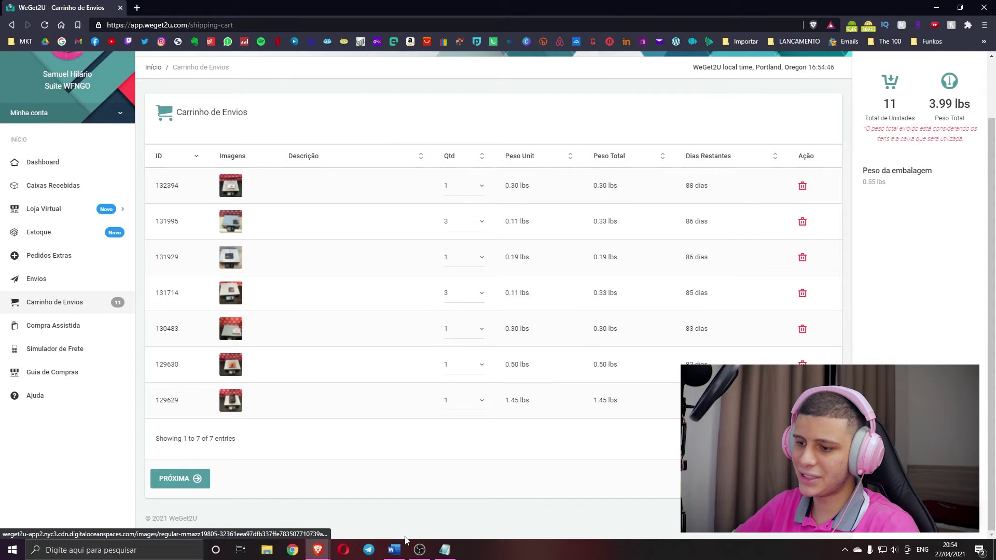
{"action": "left_click", "coordinate": [444, 550]}
{"action": "type", "text": "1x beats"}
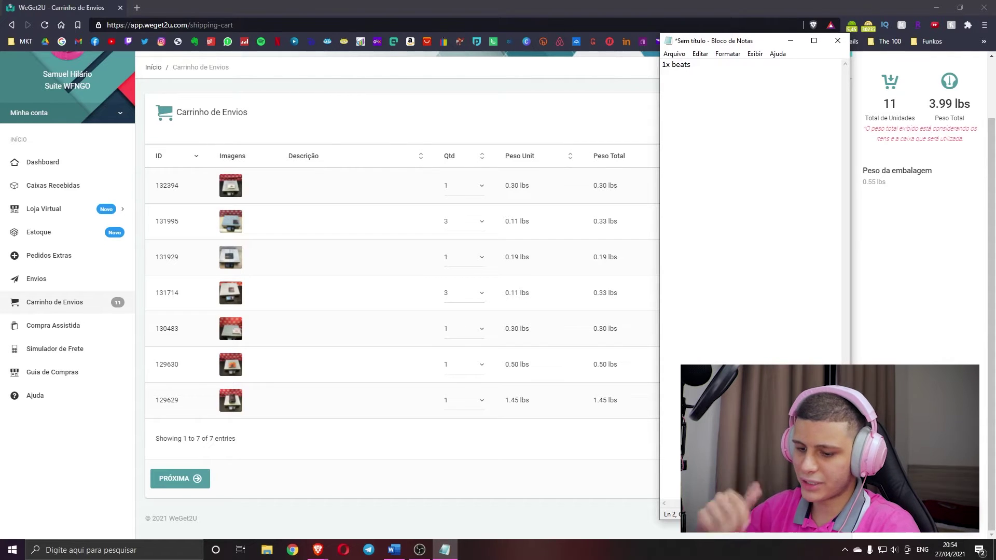
{"action": "type", "text": "re "}
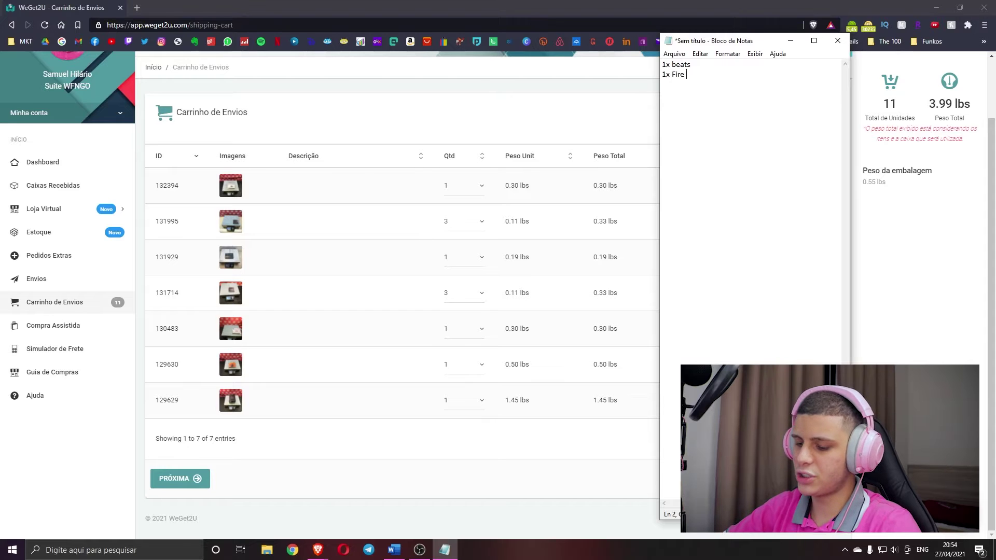
{"action": "type", "text": "SSD"}
{"action": "key", "text": "Return"}
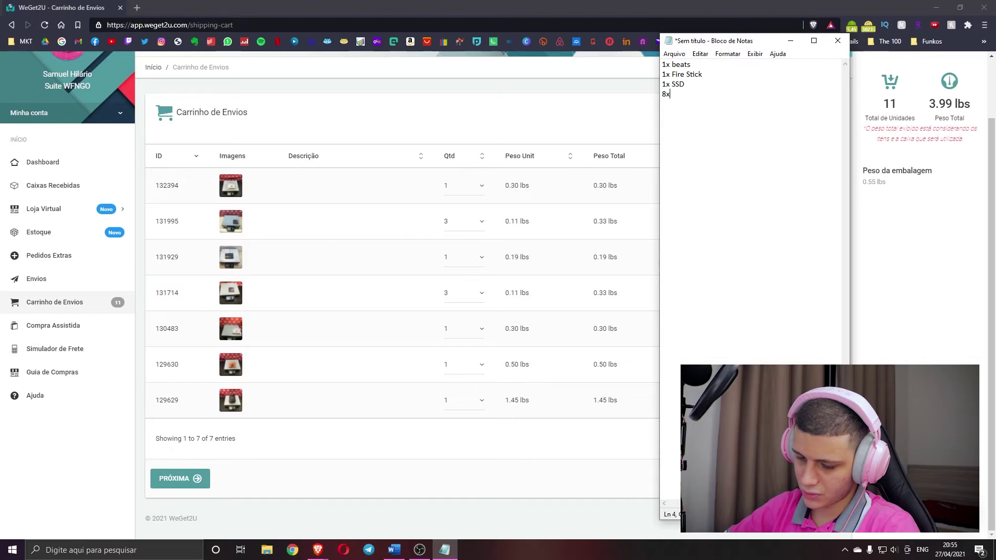
{"action": "type", "text": "tc wallet"}
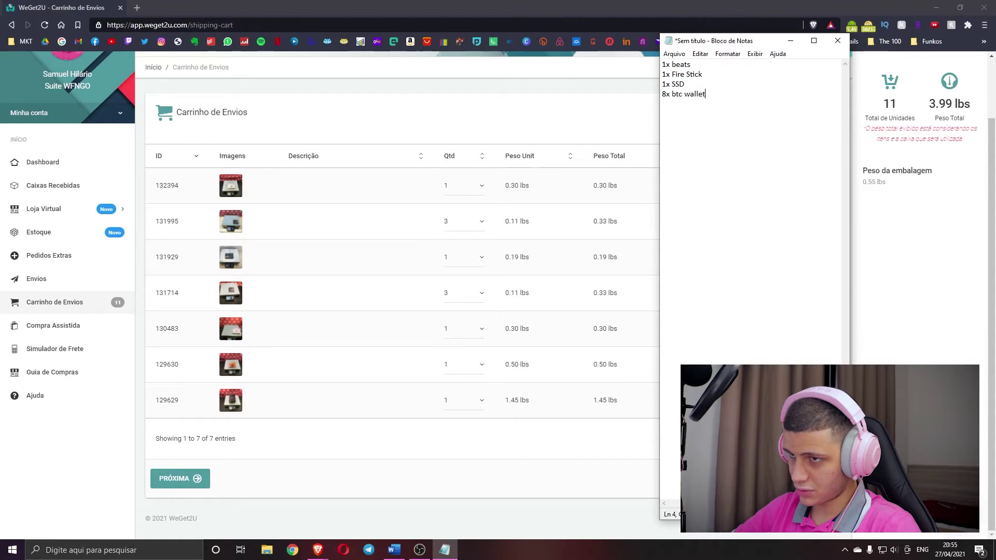
Step: Return to the browser, proceed from the cart to the delivery type, choose a saved delivery address and continue
{"action": "left_click", "coordinate": [453, 5]}
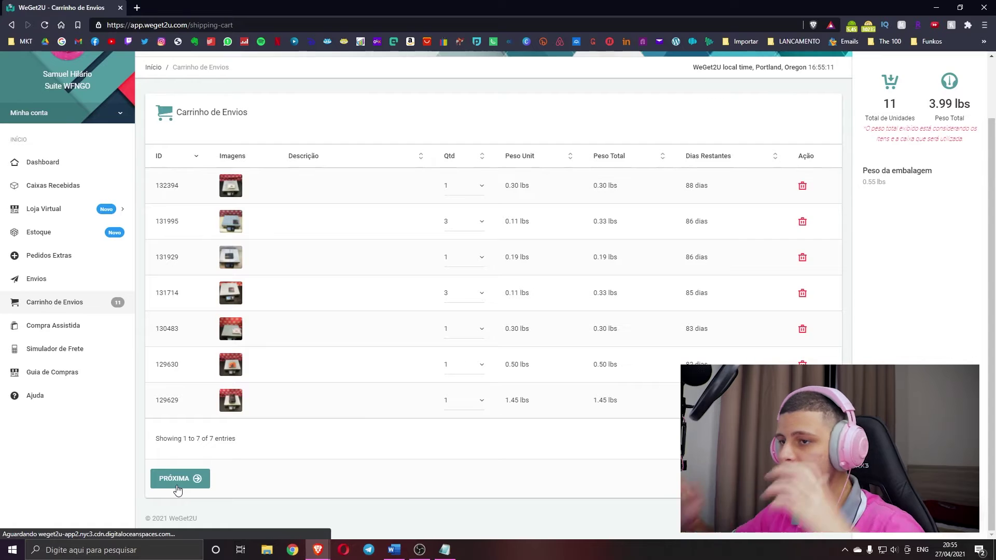
{"action": "left_click", "coordinate": [178, 487]}
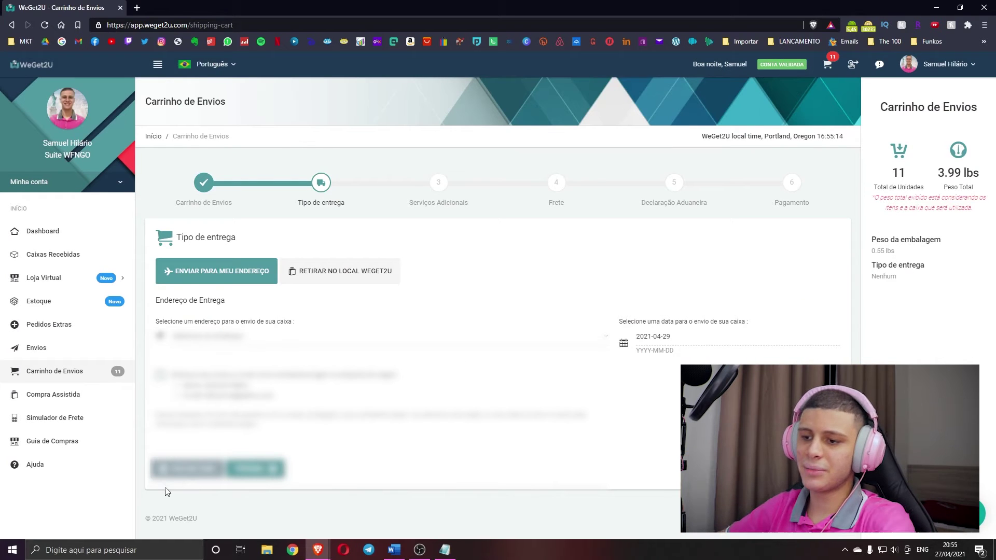
{"action": "left_click", "coordinate": [366, 335]}
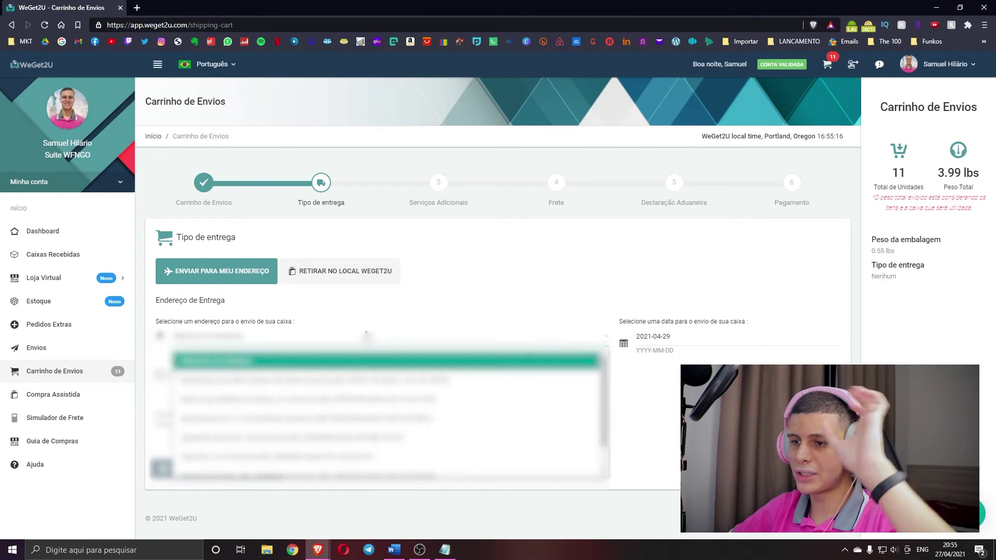
{"action": "scroll", "coordinate": [317, 415], "scroll_direction": "down", "scroll_amount": 1}
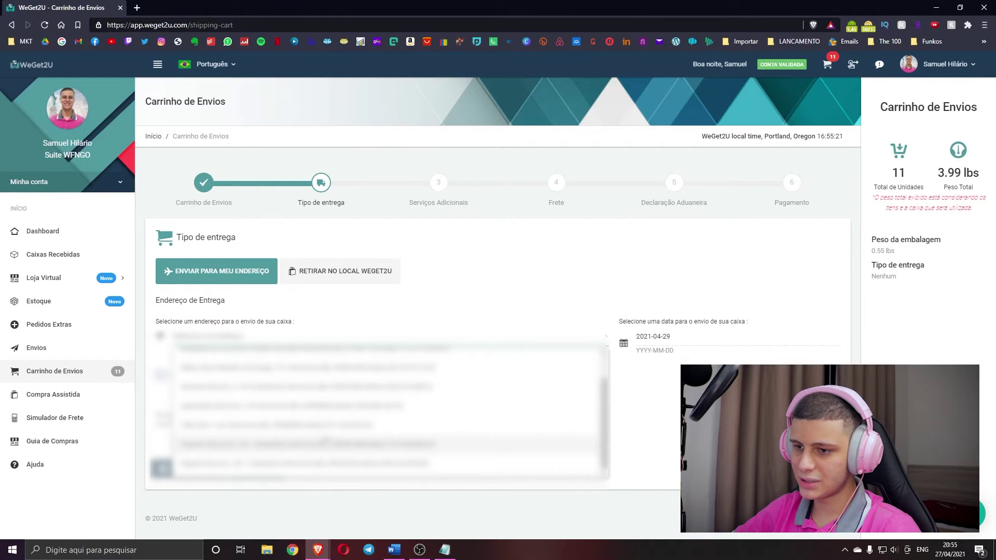
{"action": "scroll", "coordinate": [322, 430], "scroll_direction": "up", "scroll_amount": 1}
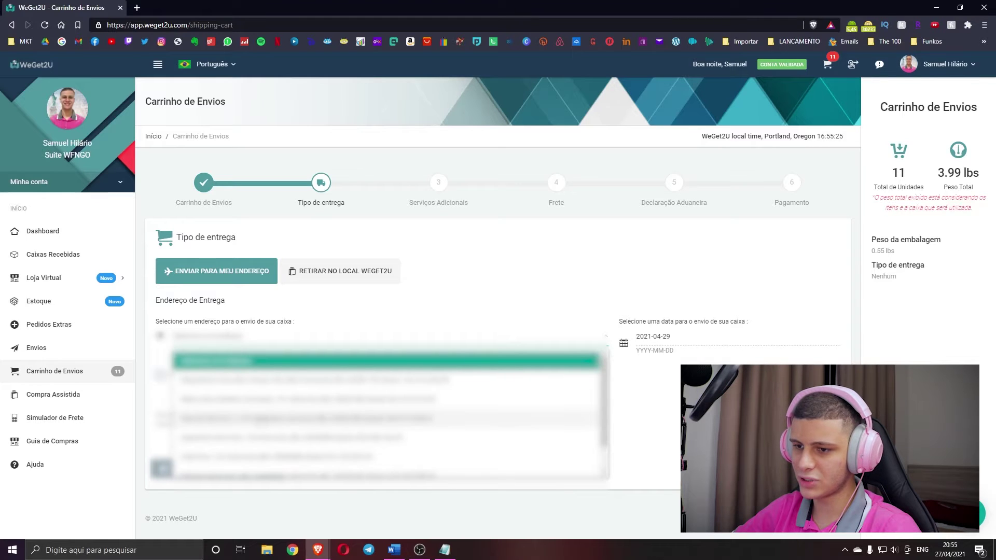
{"action": "left_click", "coordinate": [286, 419]}
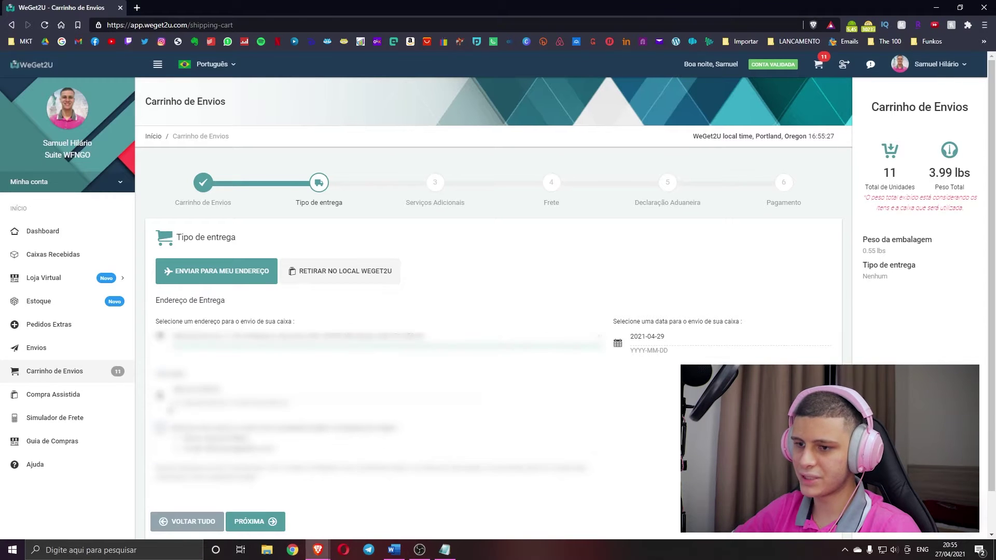
{"action": "left_click", "coordinate": [277, 521]}
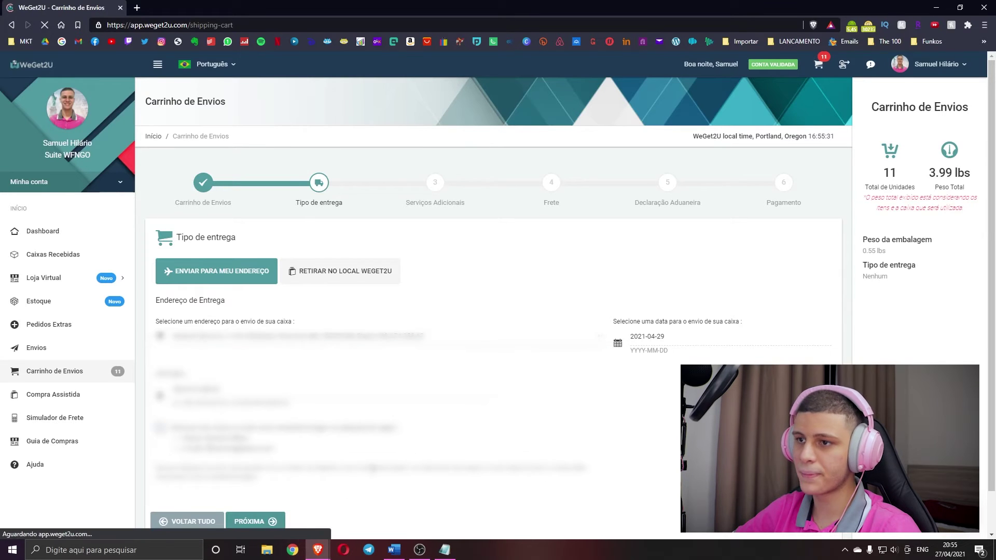
Step: Review the additional services, add only Plastico bolha, and continue to Frete without Entrega Garantida
{"action": "scroll", "coordinate": [415, 332], "scroll_direction": "down", "scroll_amount": 6}
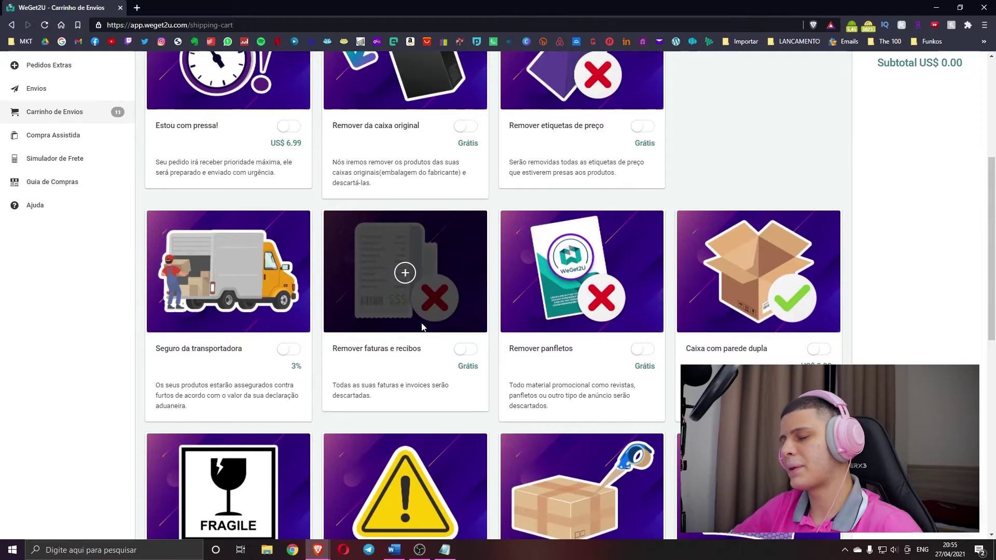
{"action": "scroll", "coordinate": [421, 326], "scroll_direction": "up", "scroll_amount": 2}
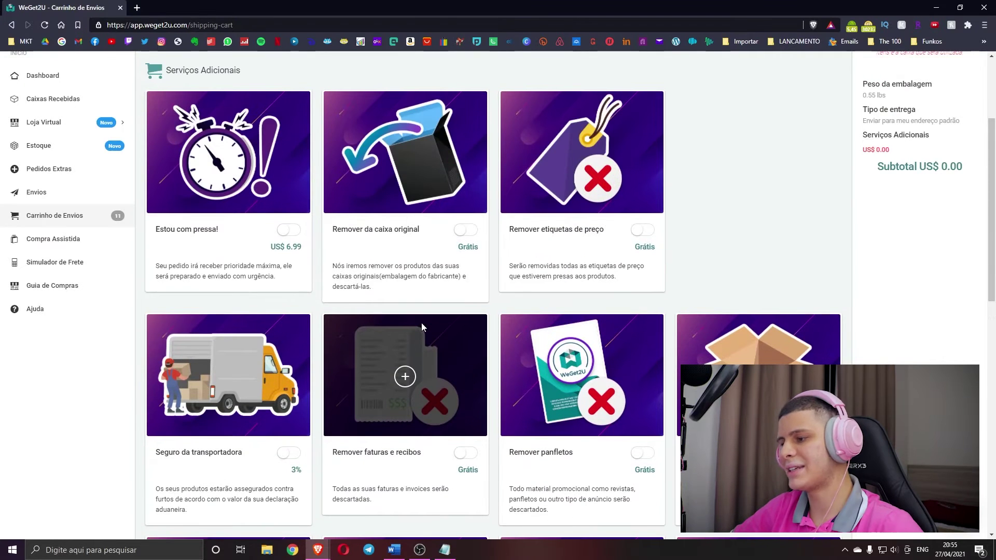
{"action": "scroll", "coordinate": [404, 325], "scroll_direction": "down", "scroll_amount": 4}
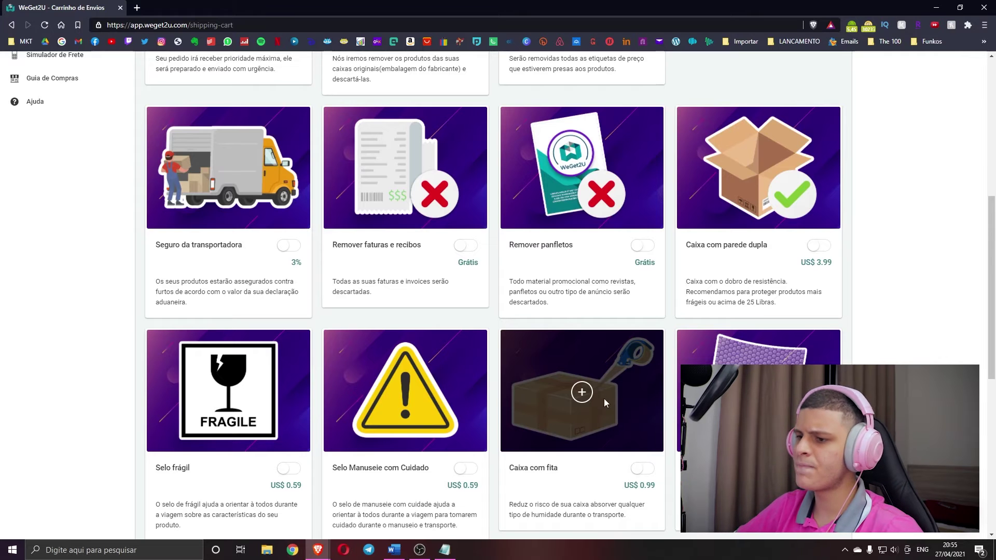
{"action": "scroll", "coordinate": [558, 414], "scroll_direction": "down", "scroll_amount": 4}
{"action": "scroll", "coordinate": [559, 415], "scroll_direction": "up", "scroll_amount": 4}
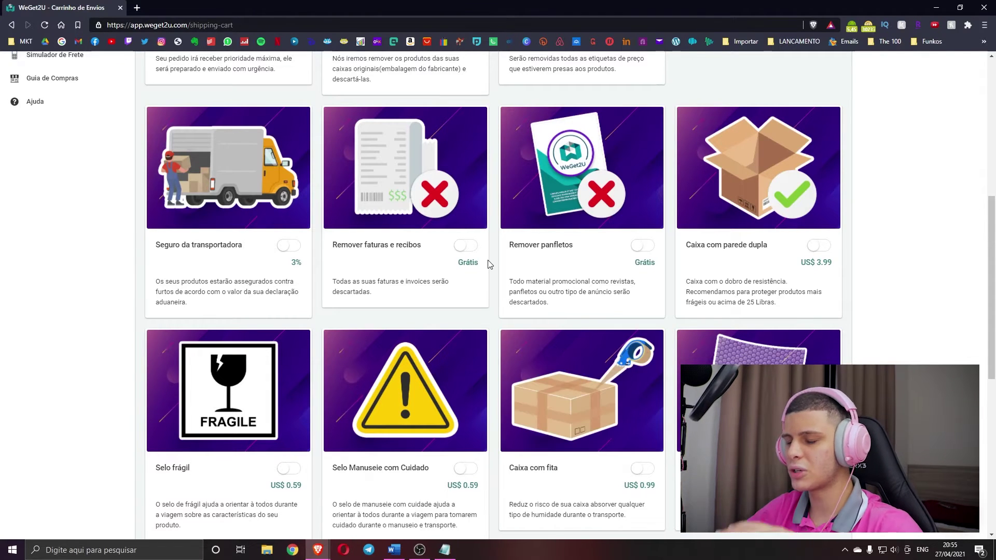
{"action": "scroll", "coordinate": [487, 265], "scroll_direction": "down", "scroll_amount": 6}
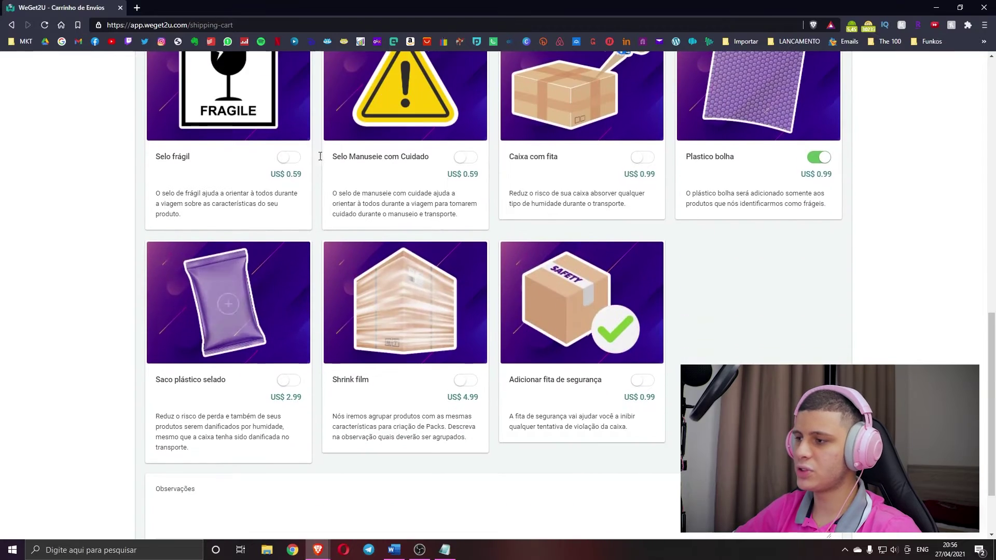
{"action": "scroll", "coordinate": [474, 458], "scroll_direction": "down", "scroll_amount": 2}
{"action": "scroll", "coordinate": [290, 379], "scroll_direction": "up", "scroll_amount": 12}
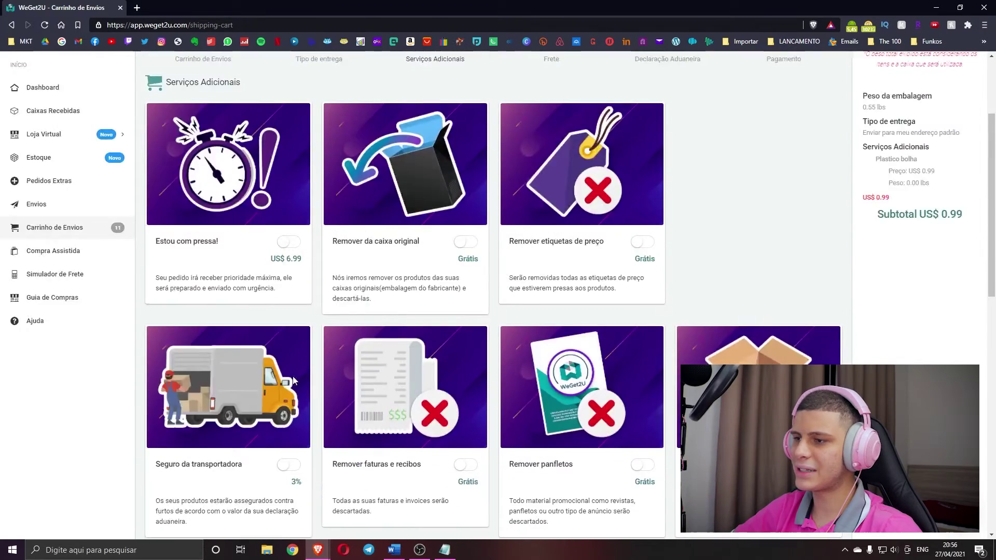
{"action": "scroll", "coordinate": [293, 381], "scroll_direction": "down", "scroll_amount": 10}
{"action": "left_click", "coordinate": [233, 487]}
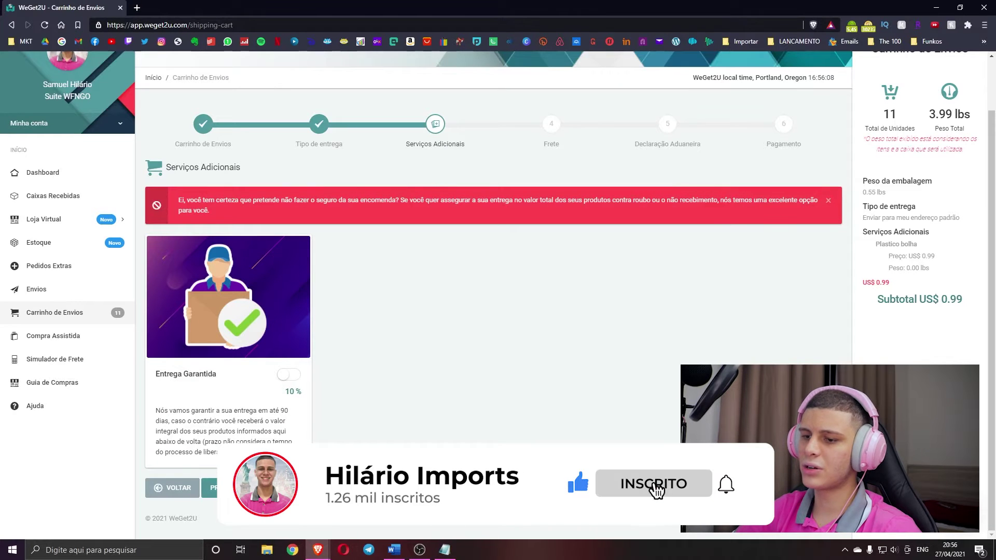
{"action": "left_click", "coordinate": [234, 488]}
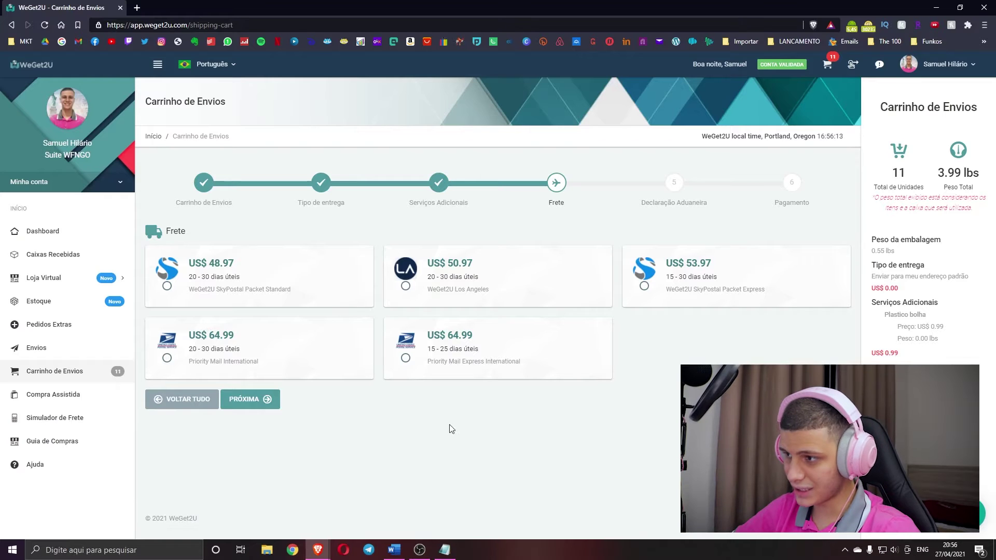
Step: Choose WeGet2U SkyPostal Packet Express as the shipping method and continue to the customs declaration
{"action": "left_click", "coordinate": [643, 291]}
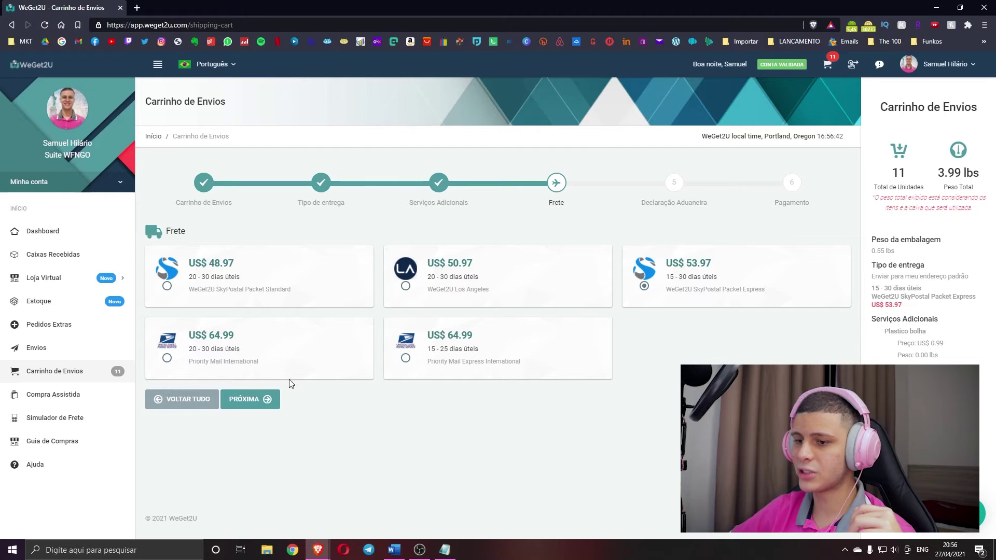
{"action": "left_click", "coordinate": [267, 402]}
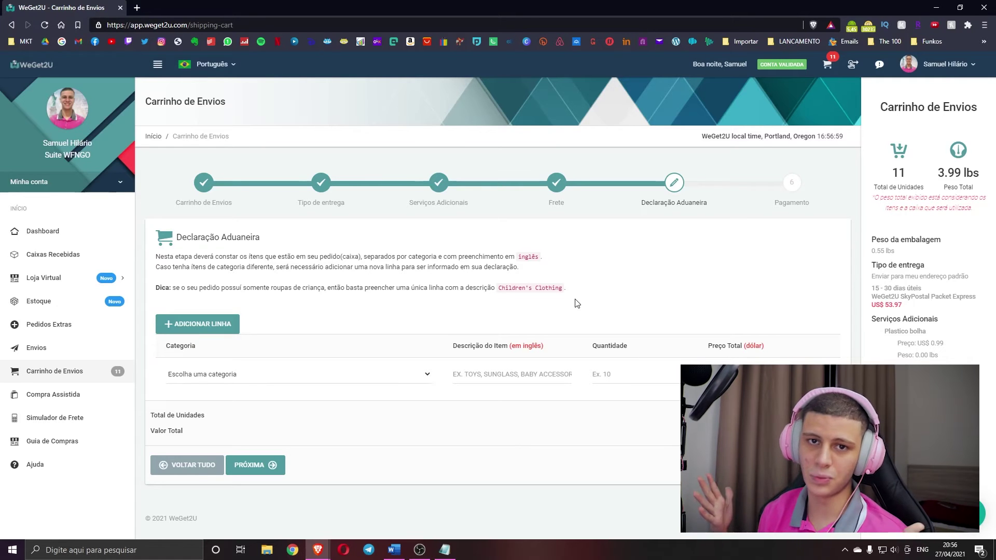
Step: Look through the category options of the customs declaration line and choose MATERIAL DE ESCRITÓRIO
{"action": "left_click", "coordinate": [332, 374]}
{"action": "scroll", "coordinate": [310, 300], "scroll_direction": "down", "scroll_amount": 5}
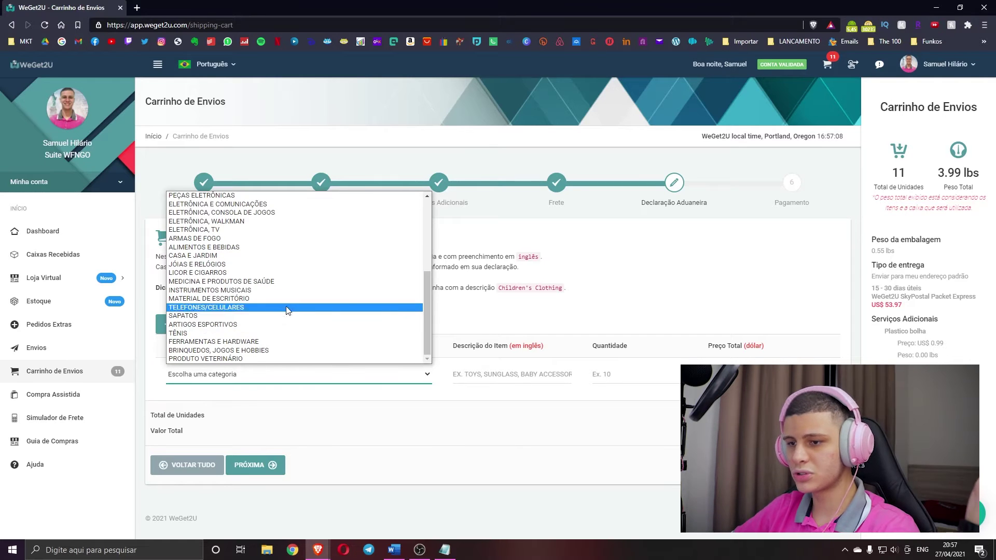
{"action": "scroll", "coordinate": [311, 321], "scroll_direction": "up", "scroll_amount": 5}
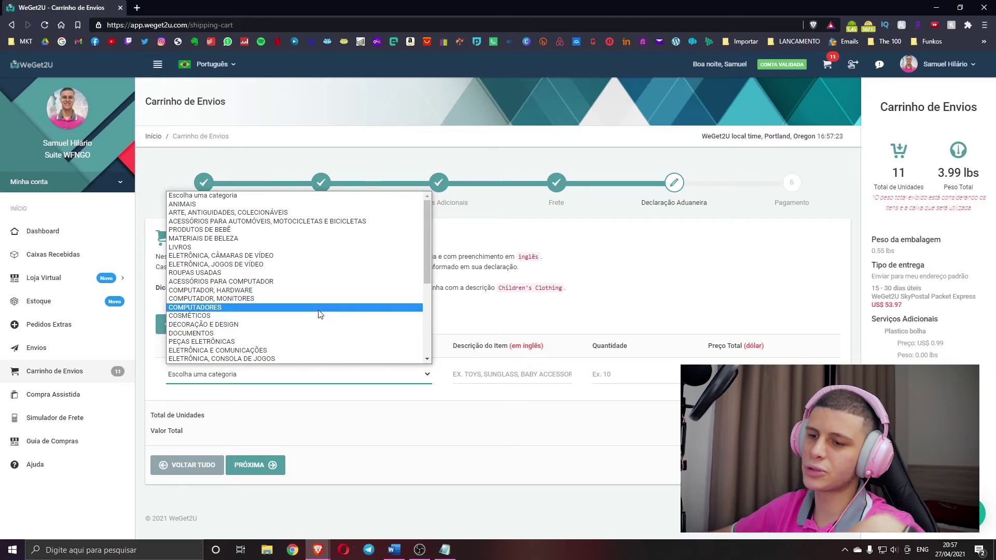
{"action": "scroll", "coordinate": [291, 322], "scroll_direction": "down", "scroll_amount": 5}
{"action": "left_click", "coordinate": [253, 299]}
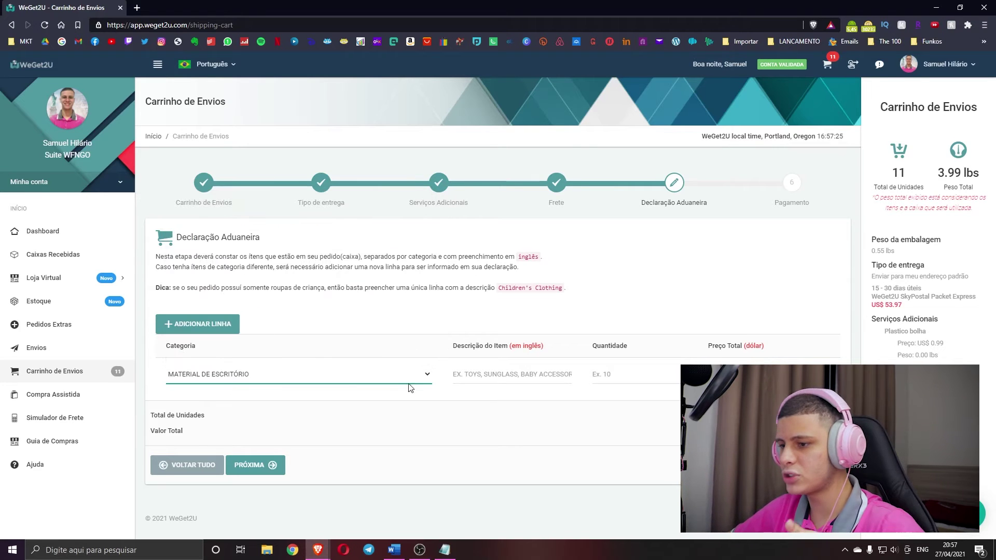
Step: Check the item list in Bloco de Notas, return to the browser and enter 8 USB ADAPTERS as the item description
{"action": "right_click", "coordinate": [456, 384]}
{"action": "key", "text": "alt+Tab"}
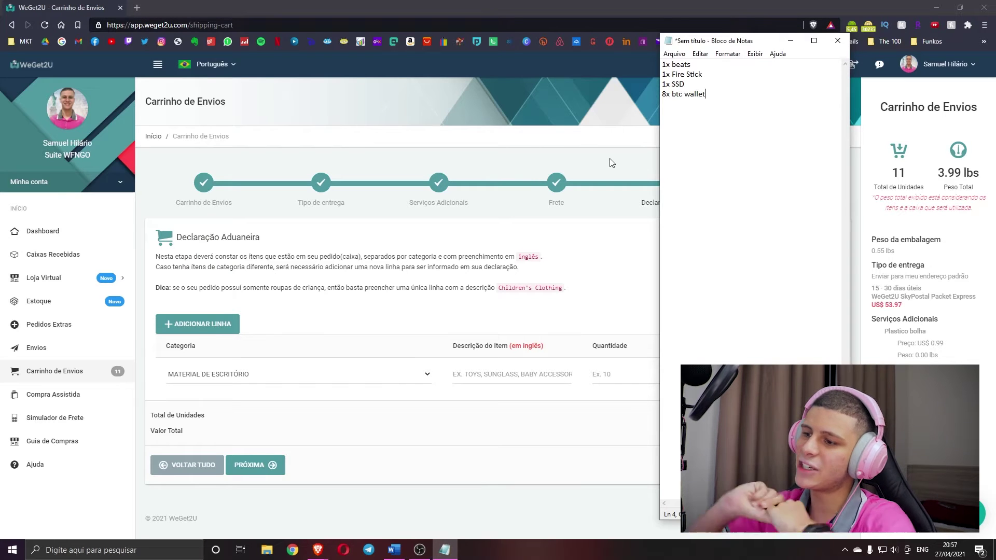
{"action": "left_click", "coordinate": [473, 374]}
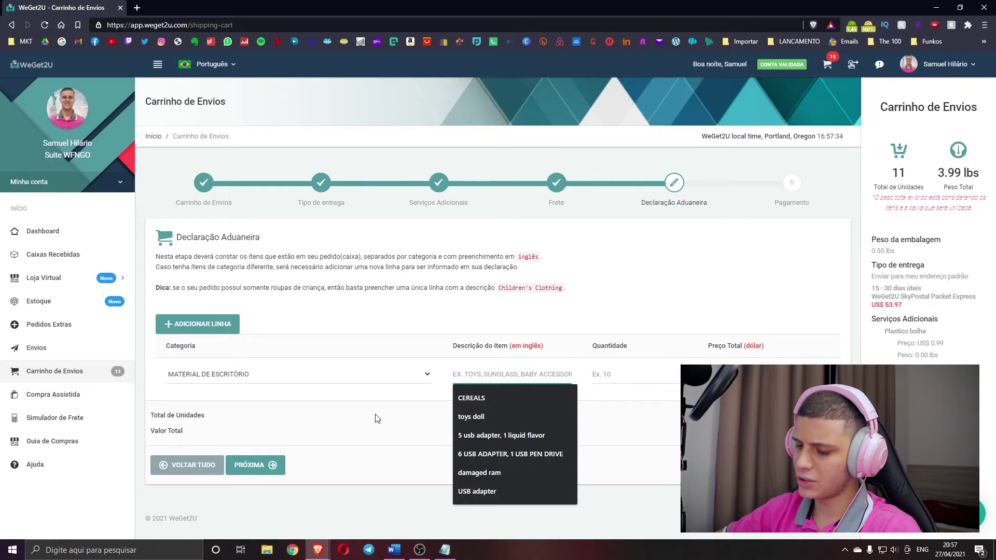
{"action": "type", "text": "8 USB ADAP"}
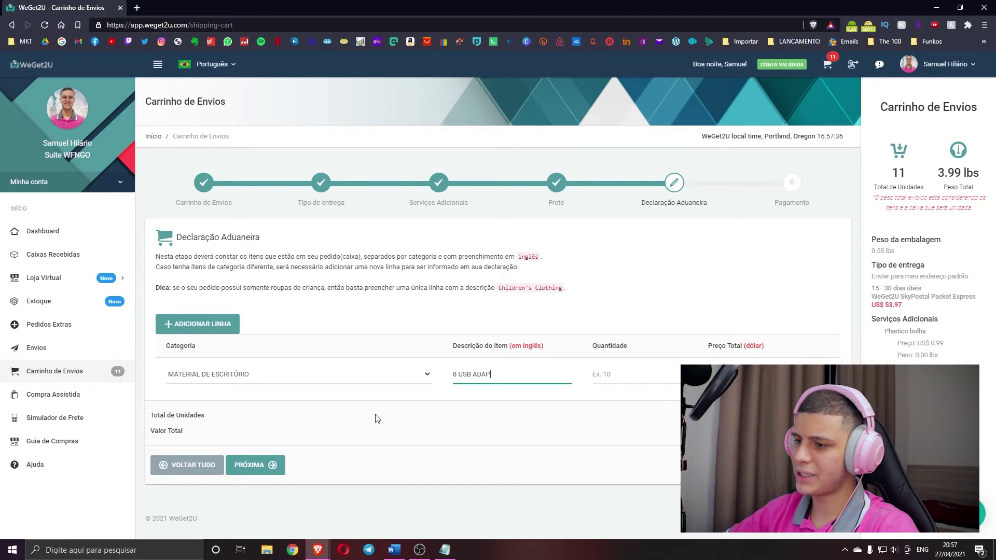
{"action": "type", "text": "TERS"}
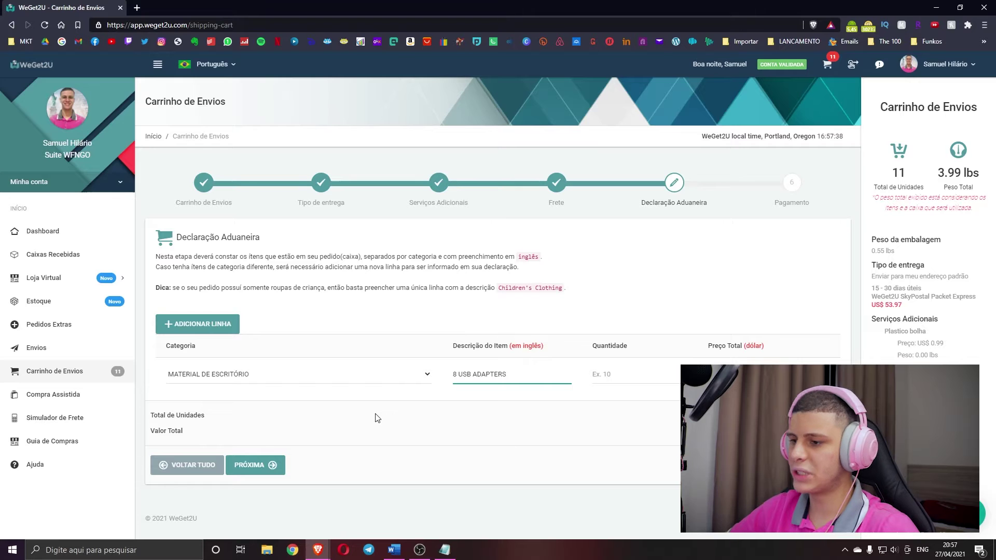
Step: Consult the Bloco de Notas list again and add 1 FLASH DISK to the item description in the browser
{"action": "mouse_move", "coordinate": [449, 553]}
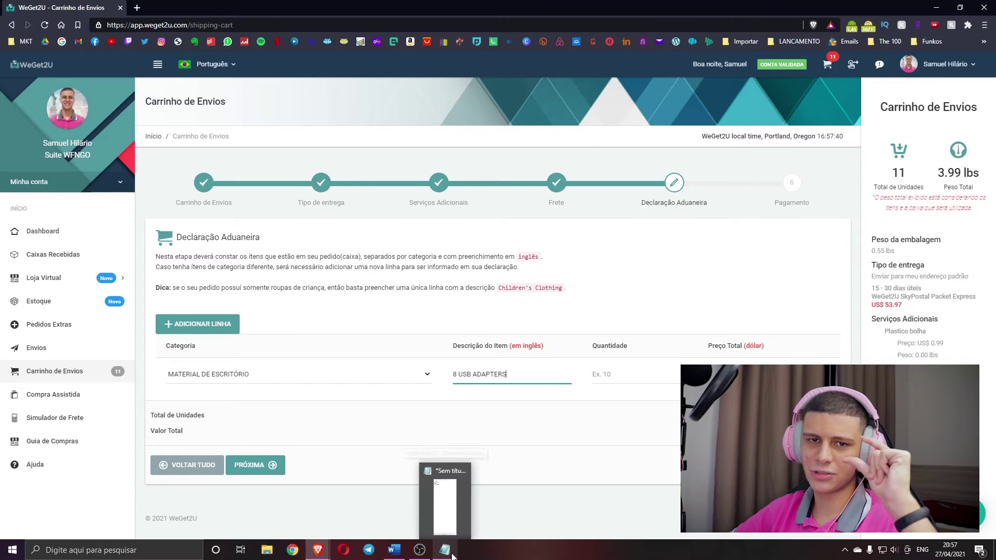
{"action": "left_click", "coordinate": [453, 554]}
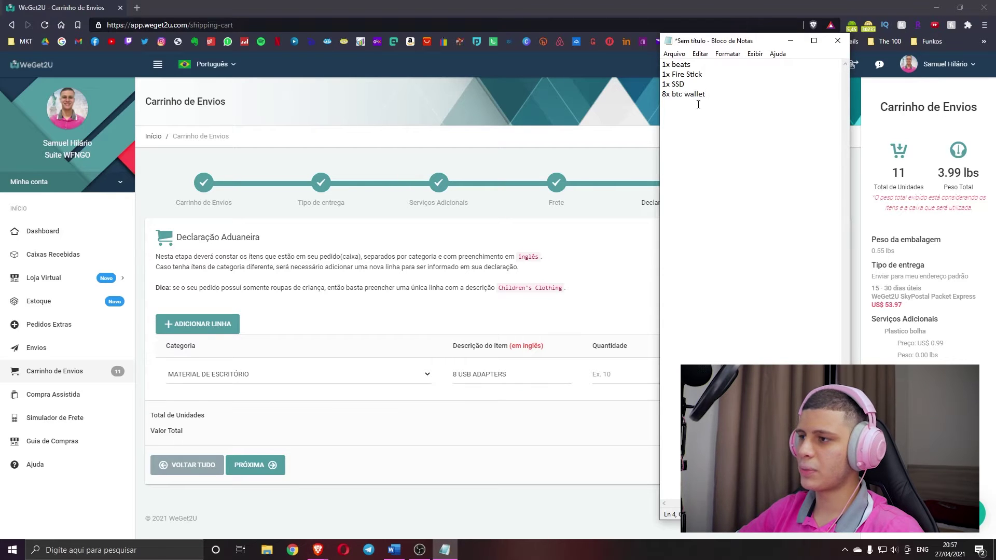
{"action": "left_click", "coordinate": [539, 372]}
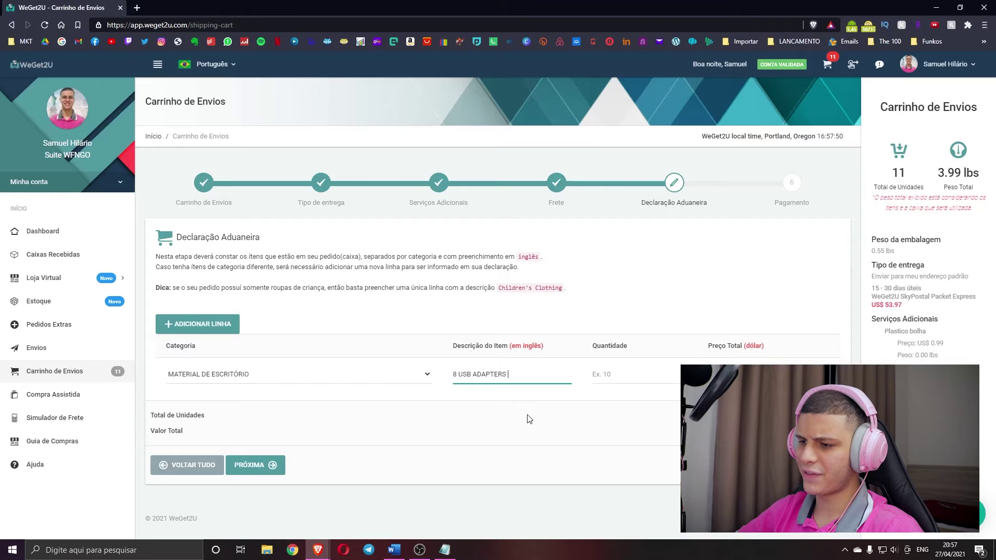
{"action": "type", "text": "1"}
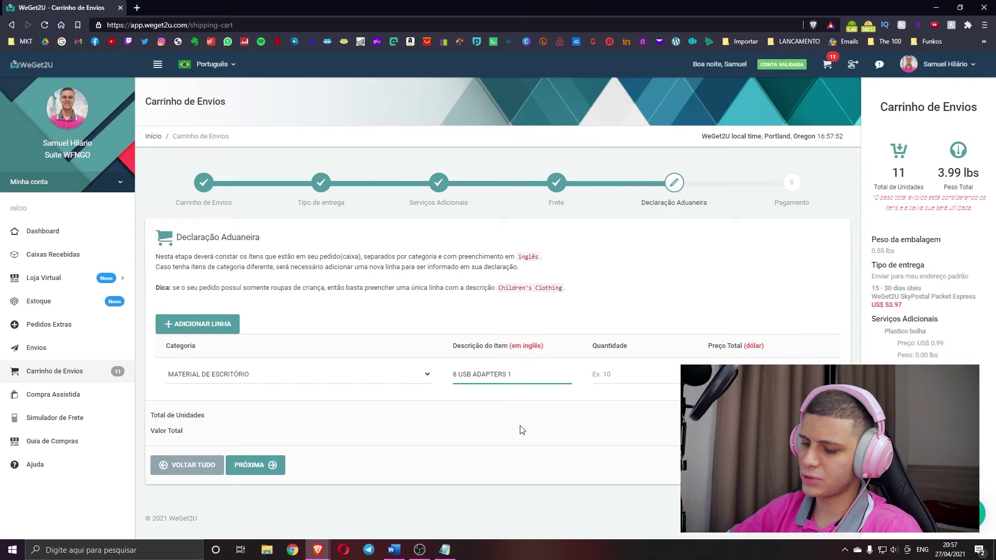
{"action": "type", "text": " FLASH DISK"}
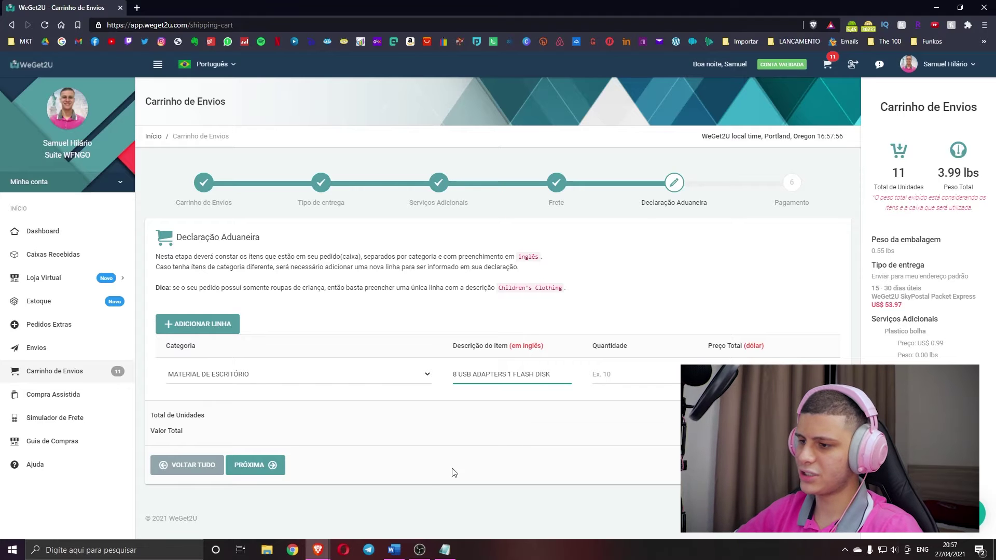
{"action": "type", "text": " 2"}
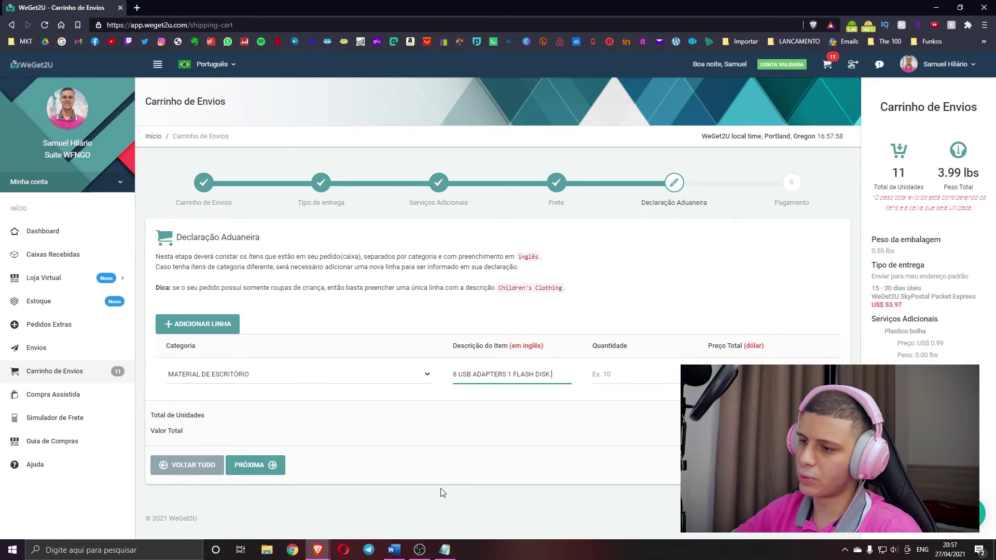
Step: Recheck the item list in Bloco de Notas, then return to the browser and clear the item description
{"action": "left_click", "coordinate": [444, 549]}
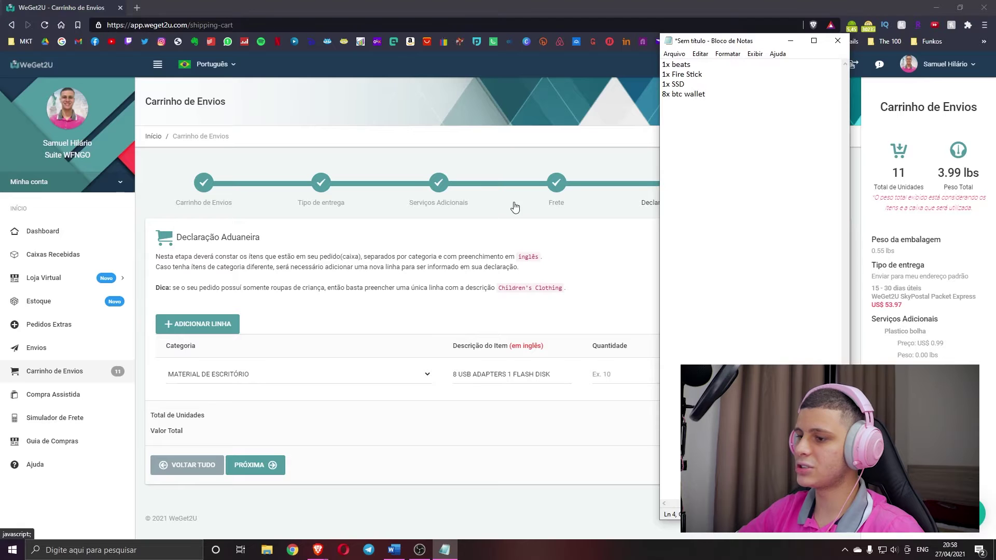
{"action": "left_click", "coordinate": [519, 374]}
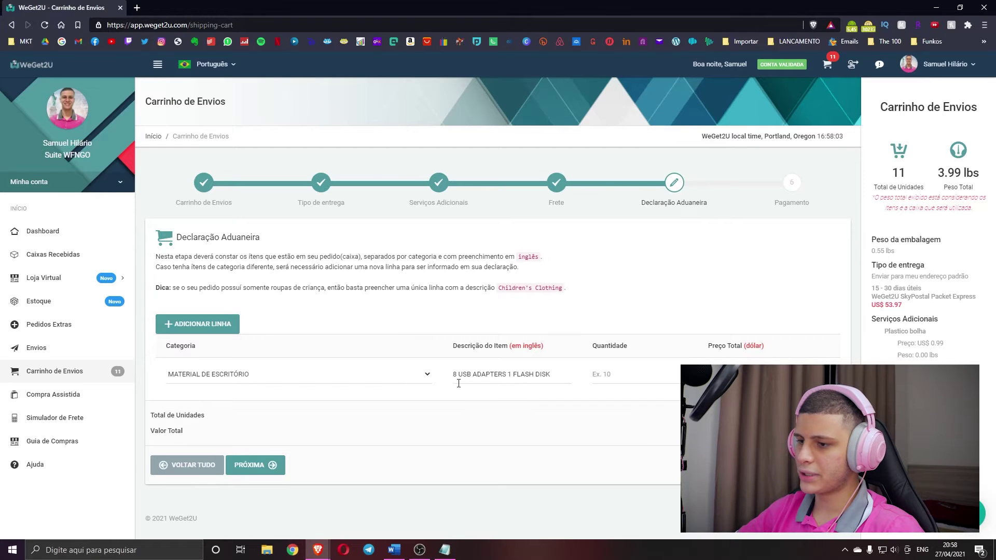
{"action": "left_click_drag", "start_coordinate": [456, 379], "coordinate": [513, 375]}
{"action": "key", "text": "ctrl+a"}
{"action": "key", "text": "BackSpace"}
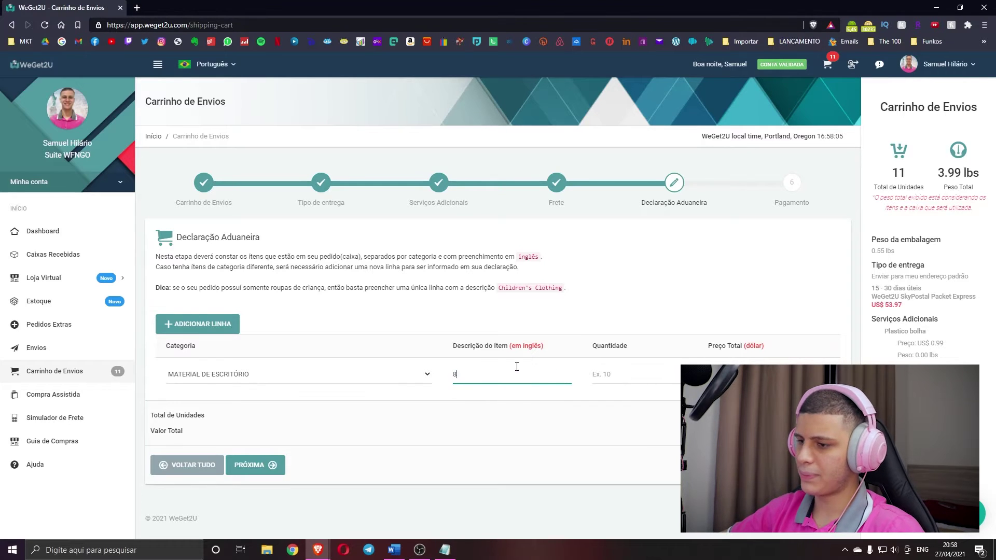
Step: Describe the items as 1HEADPHONE 1HDMI 9 USBADAPTER, consulting the Bloco de Notas list for the remaining products
{"action": "type", "text": "1"}
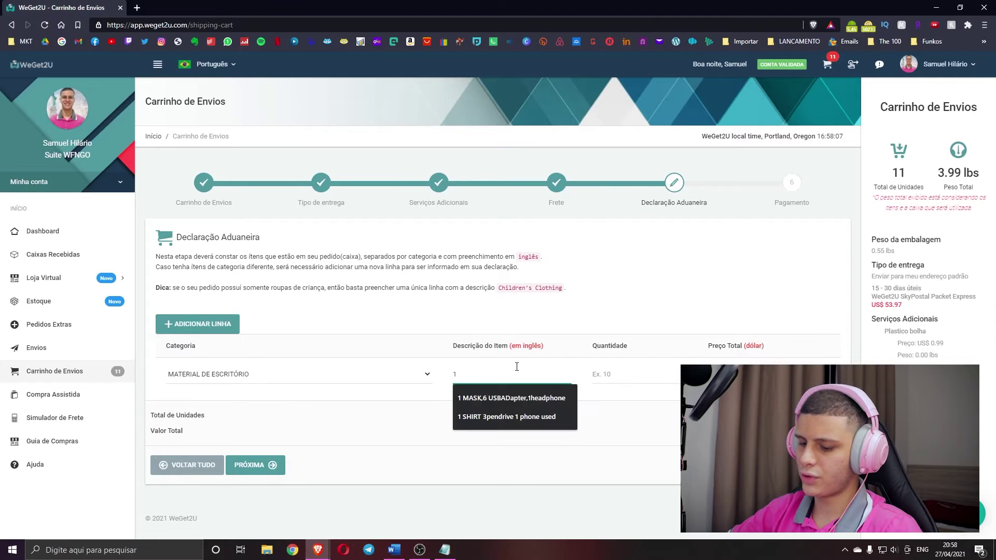
{"action": "type", "text": "HEADPHONE"}
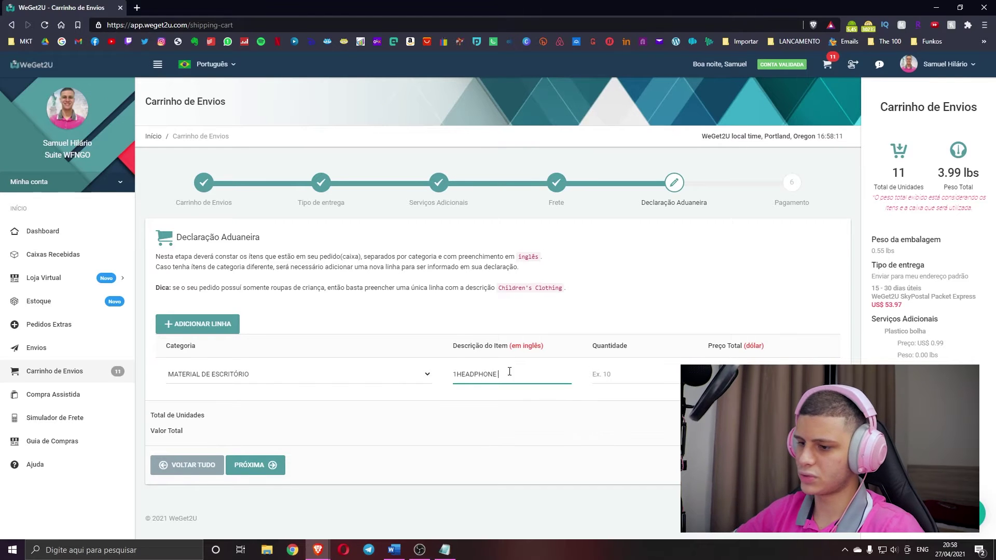
{"action": "left_click", "coordinate": [453, 558]}
{"action": "left_click", "coordinate": [511, 375]}
{"action": "type", "text": "1 HA"}
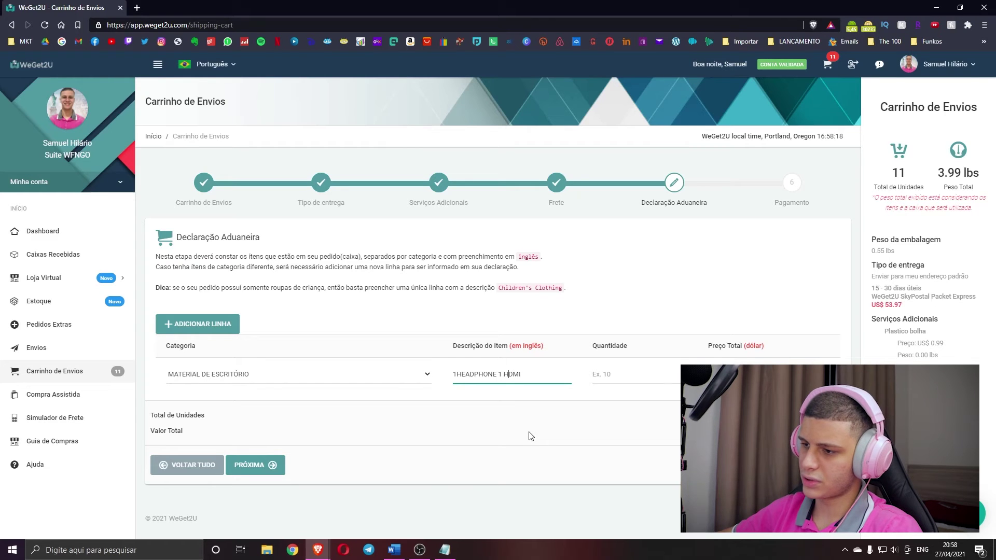
{"action": "key", "text": "BackSpace"}
{"action": "key", "text": "End"}
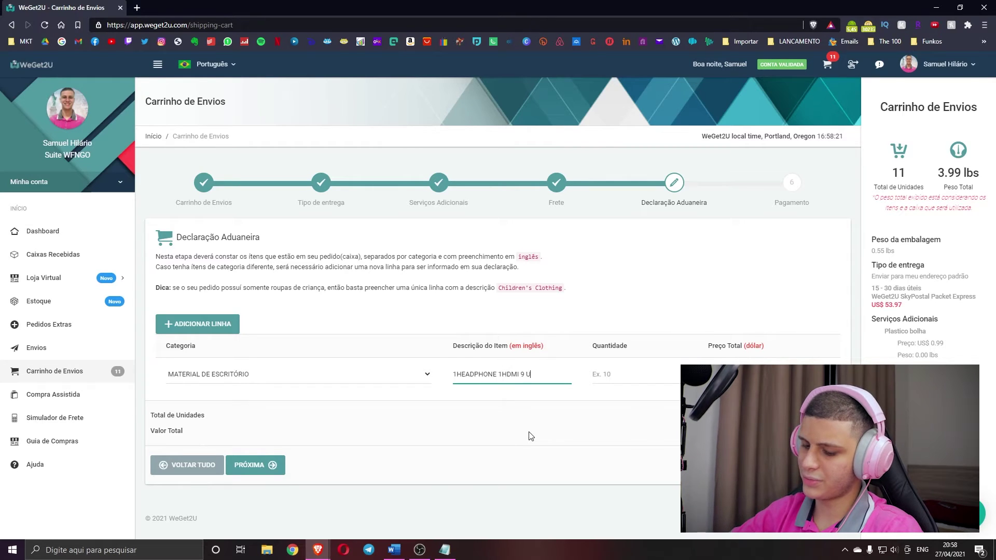
{"action": "type", "text": "E"}
{"action": "key", "text": "BackSpace"}
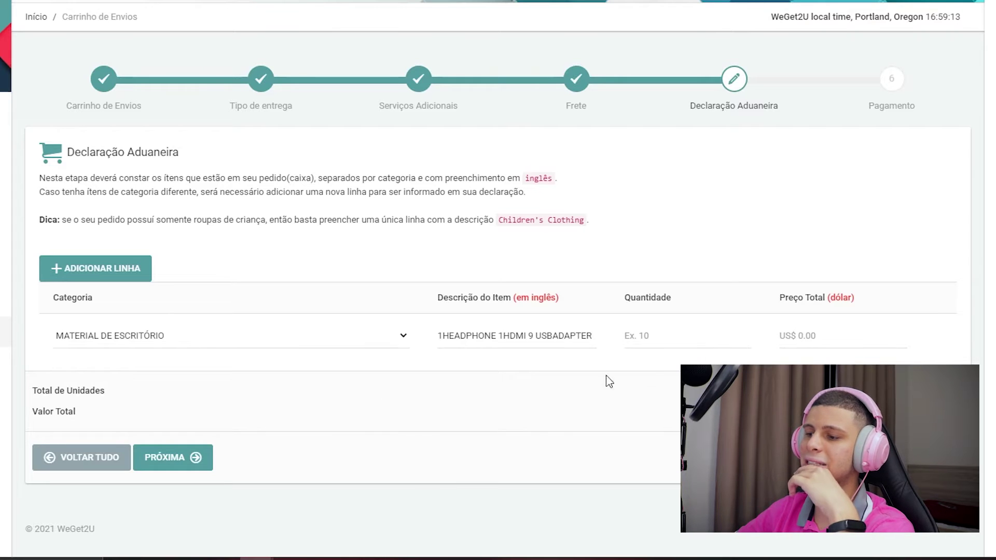
Step: In the item description, replace USBADAPTER with PEN DRIVE and put a space between 1 and HEADPHONE
{"action": "double_click", "coordinate": [580, 339]}
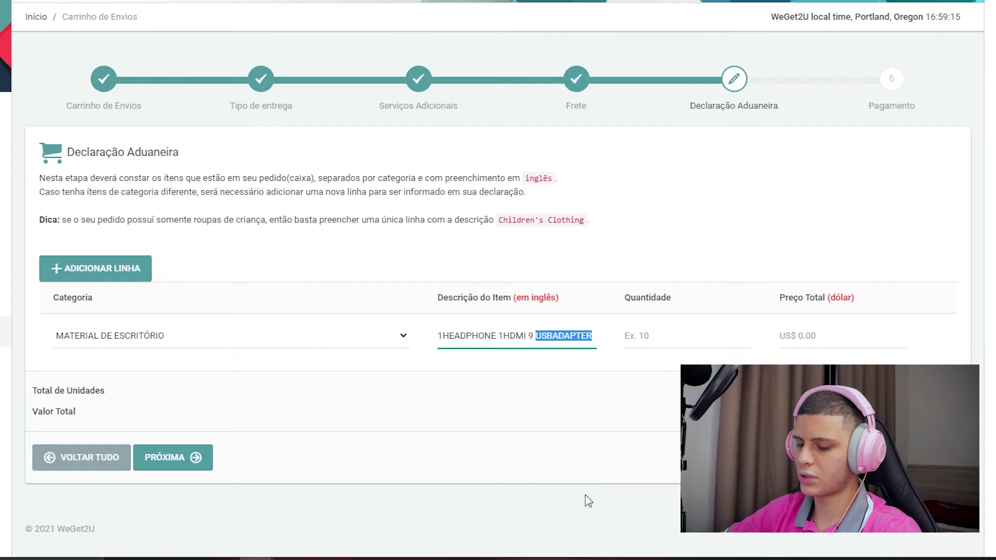
{"action": "type", "text": "PEN DRIVE"}
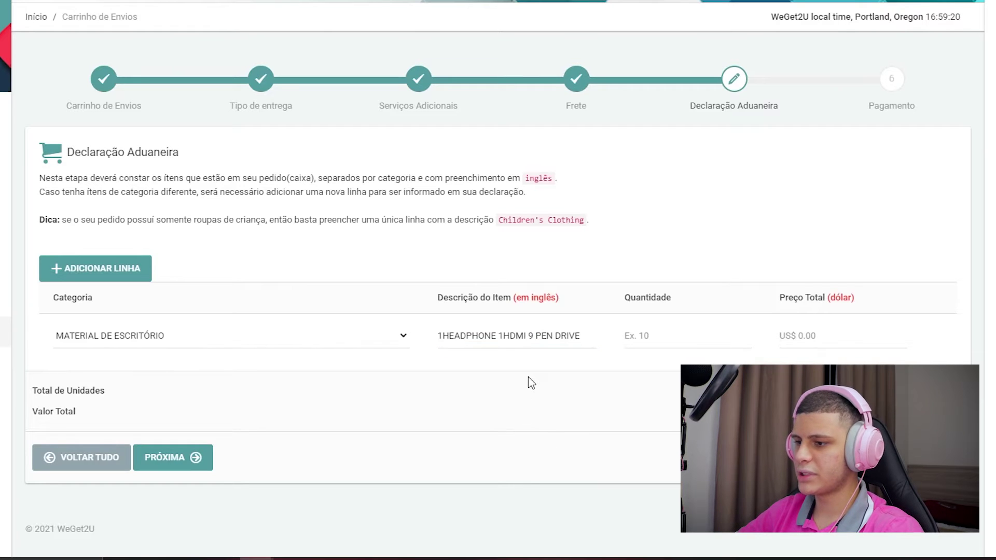
{"action": "key", "text": "Home"}
{"action": "key", "text": "Right"}
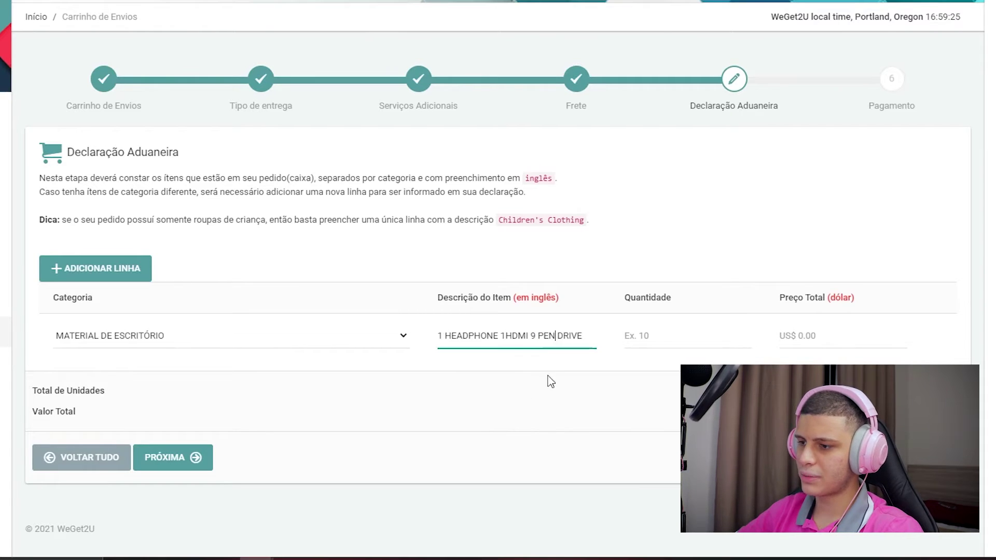
Step: Replace PEN DRIVE with USBADAPTER so the description reads 1 HEADPHONE 1HDMI 9 USBADAPTER
{"action": "double_click", "coordinate": [542, 346]}
{"action": "key", "text": "shift+End"}
{"action": "type", "text": "USB"}
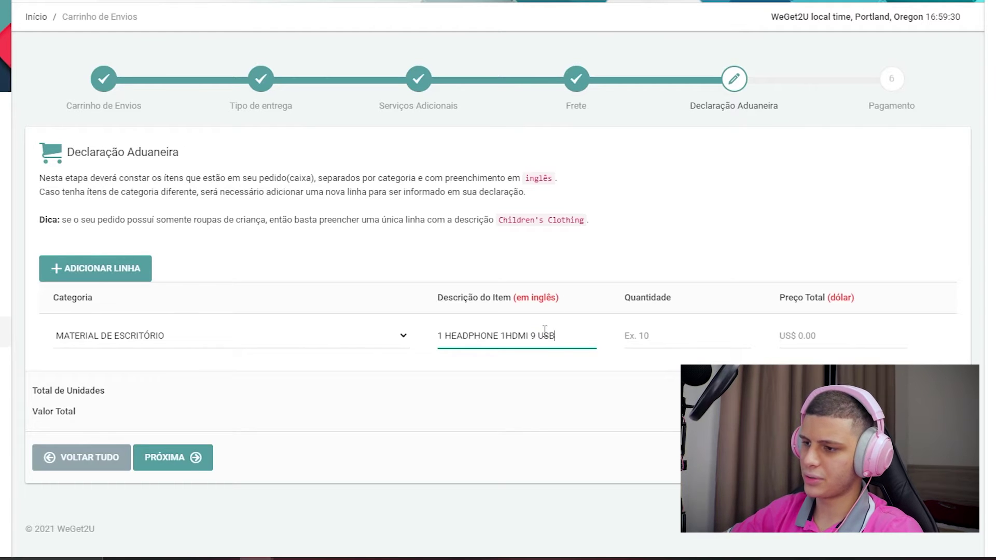
{"action": "type", "text": "R"}
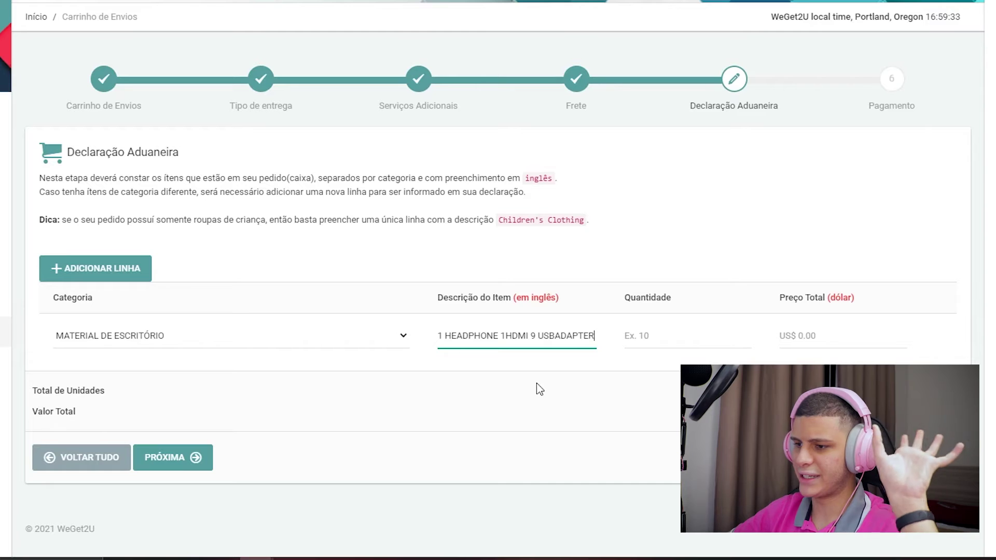
{"action": "left_click", "coordinate": [556, 357]}
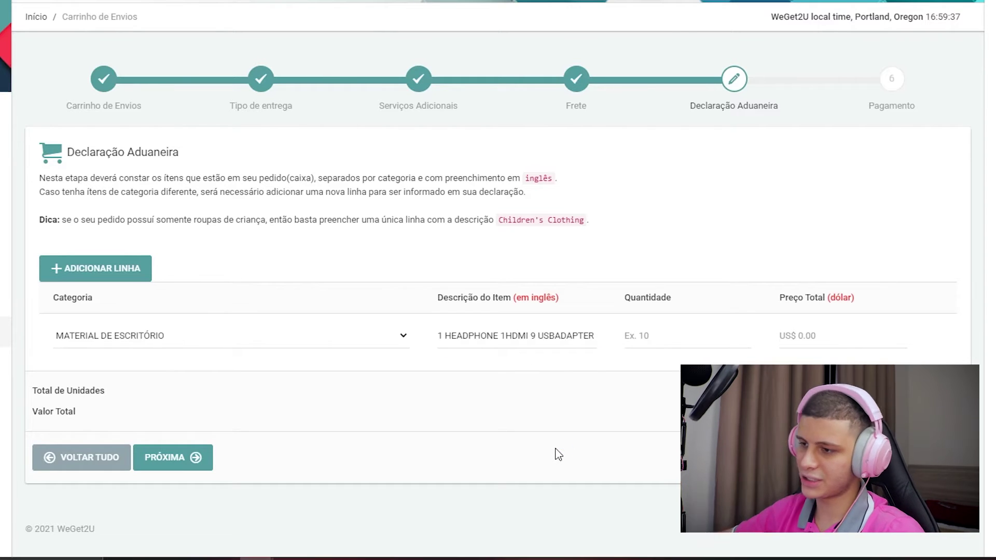
Step: Set the declaration line's quantity to 11 and its total price to 5.63 dollars
{"action": "left_click", "coordinate": [678, 336]}
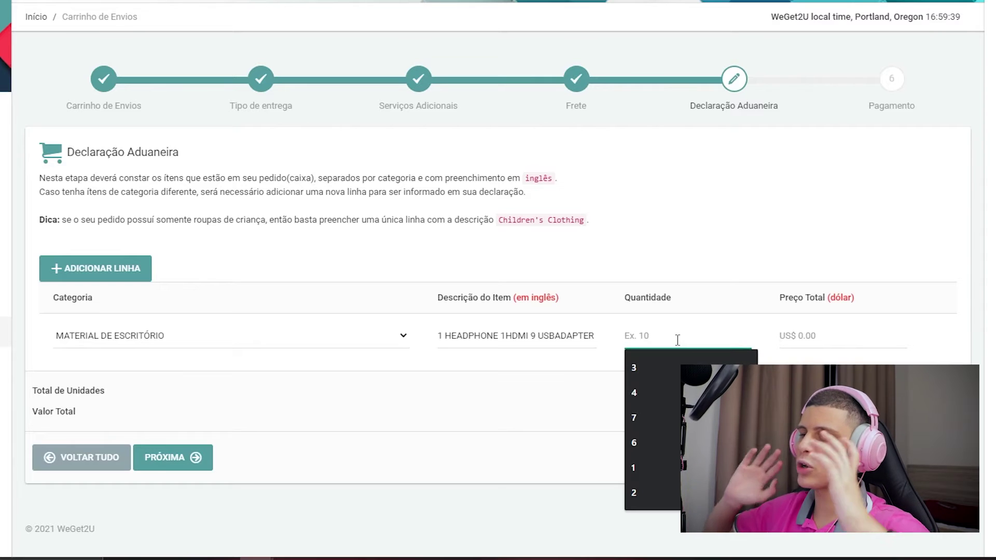
{"action": "type", "text": "11"}
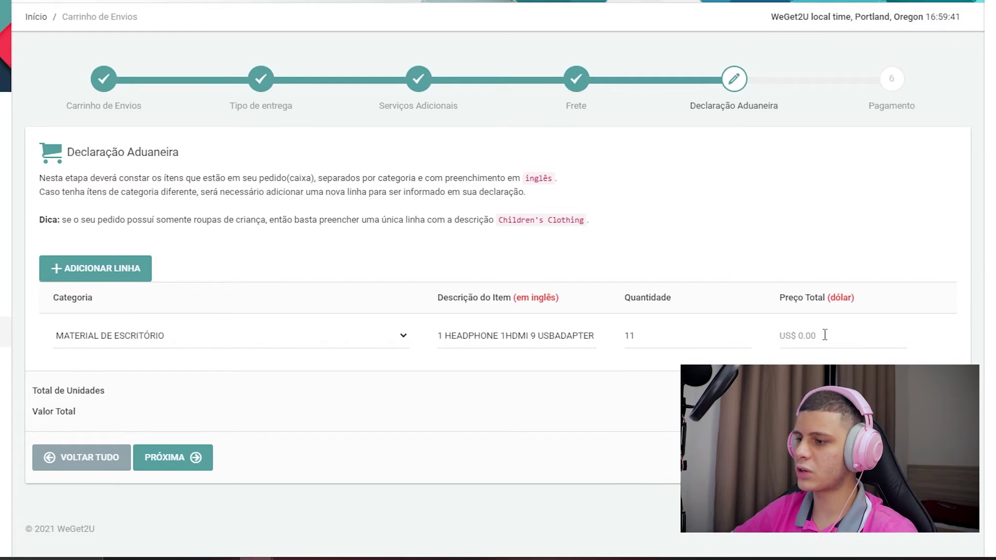
{"action": "left_click", "coordinate": [778, 337]}
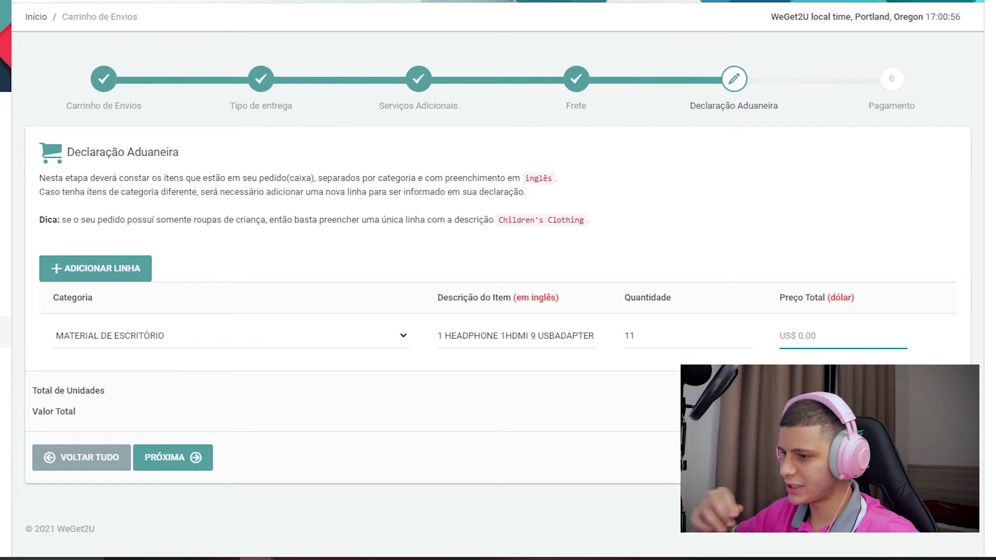
{"action": "type", "text": "563"}
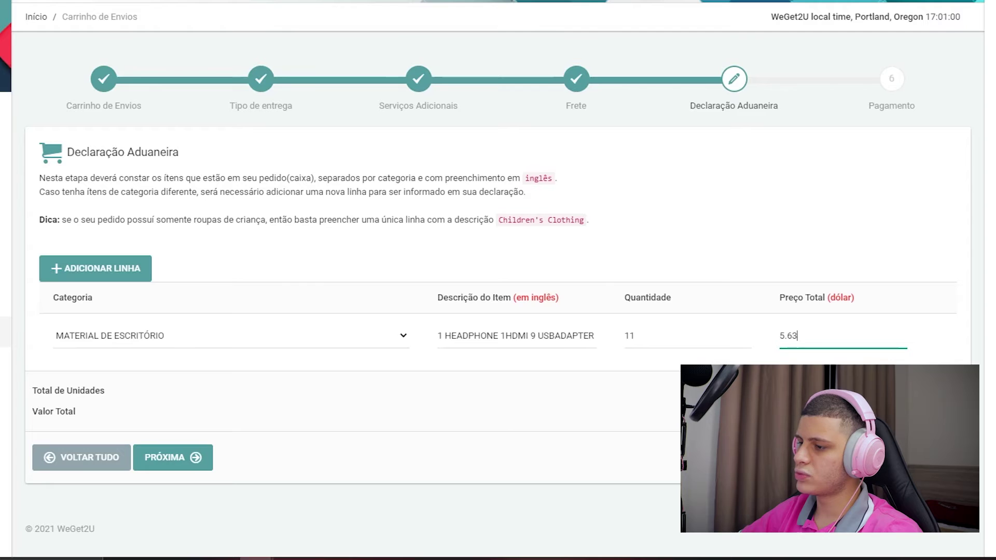
Step: Change the line's total price to 3.63 and then to 3.28 dollars
{"action": "left_click", "coordinate": [780, 337]}
{"action": "key", "text": "Delete"}
{"action": "type", "text": "3"}
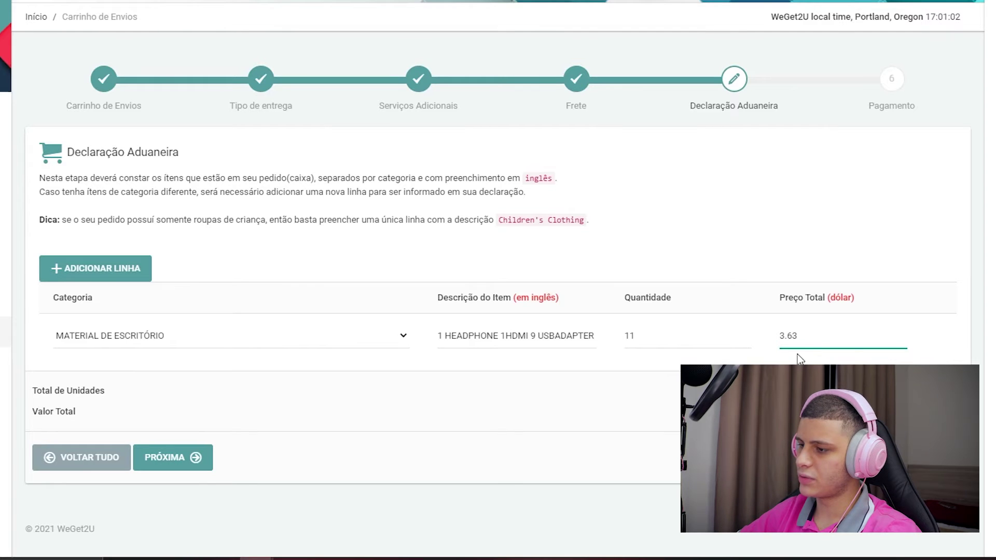
{"action": "key", "text": "Delete"}
{"action": "key", "text": "Delete"}
{"action": "type", "text": "28"}
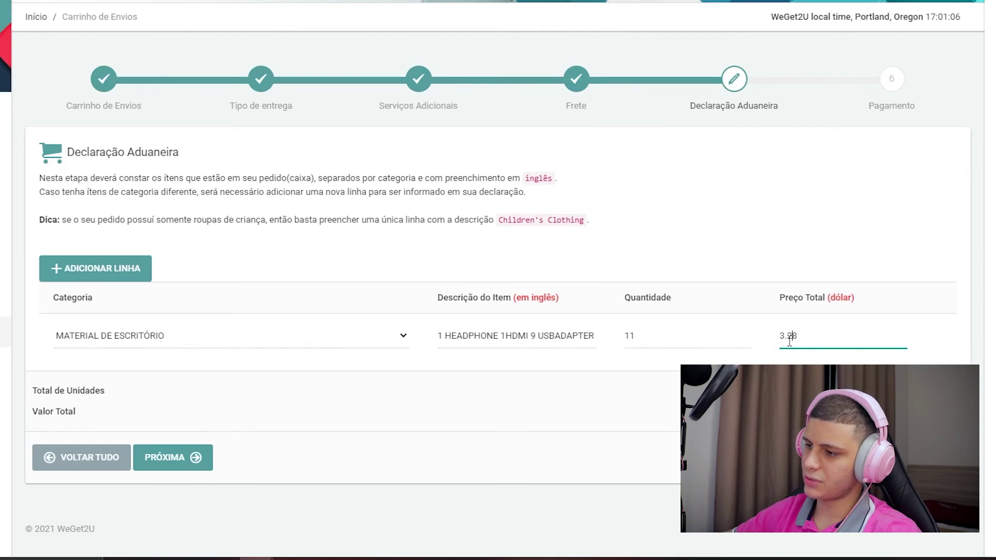
Step: Set the line's total price to 3.91 dollars
{"action": "key", "text": "BackSpace"}
{"action": "key", "text": "BackSpace"}
{"action": "key", "text": "BackSpace"}
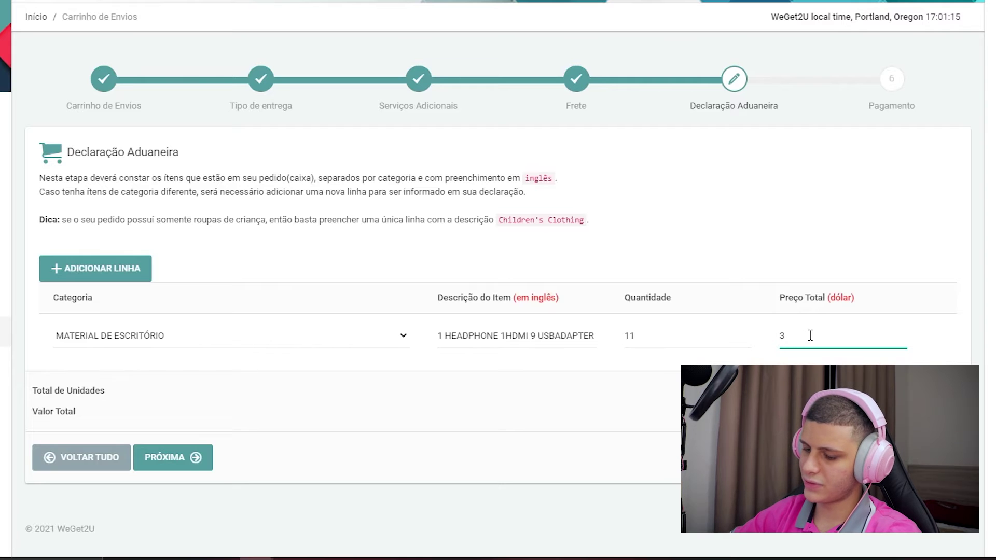
{"action": "type", "text": ".91"}
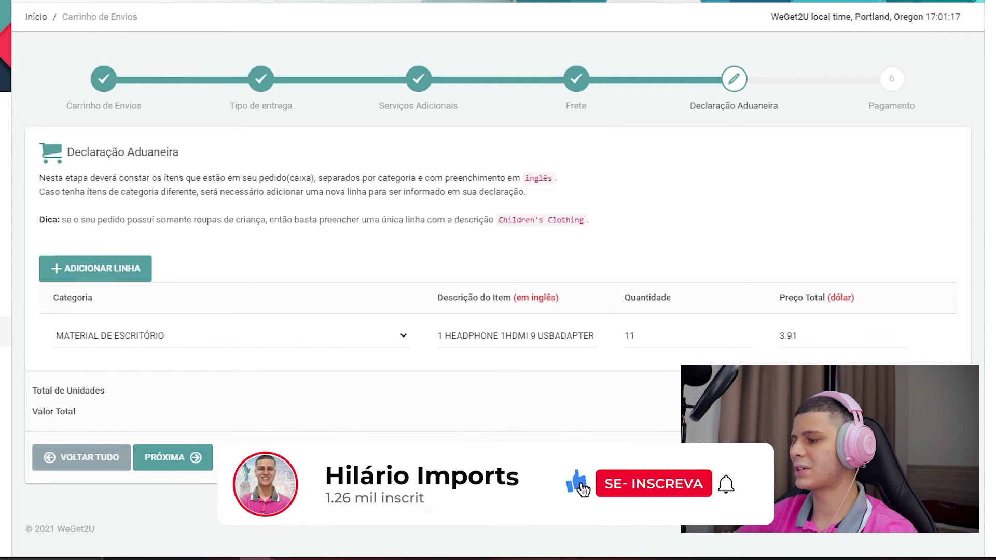
Step: Set the declaration line's total price to 3.93 dollars
{"action": "left_click", "coordinate": [795, 335]}
{"action": "key", "text": "Delete"}
{"action": "type", "text": "3"}
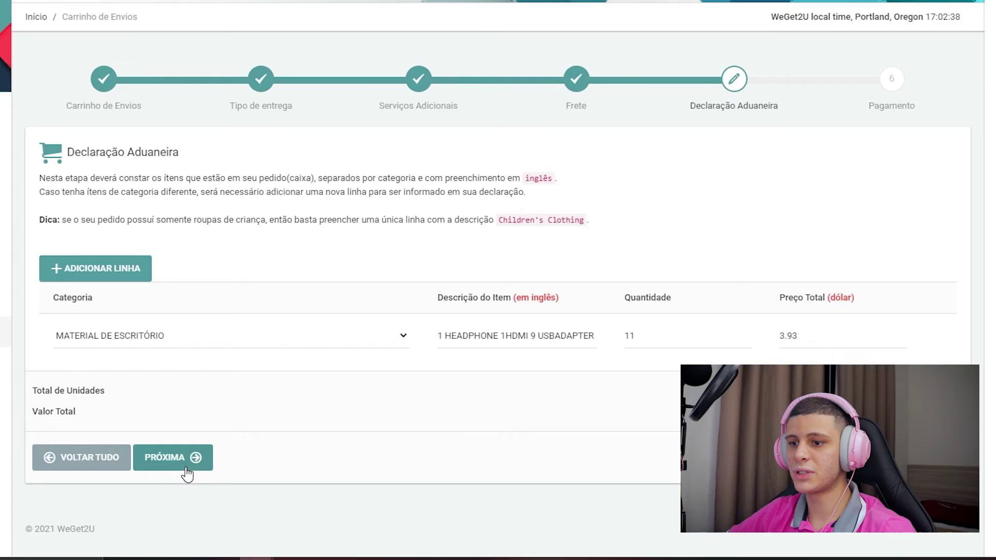
Step: Save the shipping cart page as an HTML document named shipping-cart in the Downloads folder and open the downloaded file
{"action": "key", "text": "ctrl+s"}
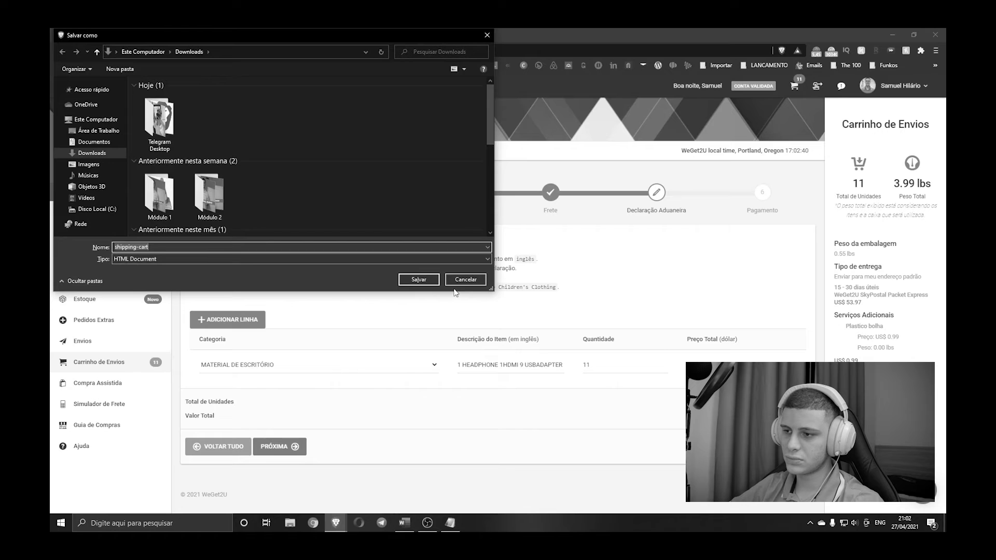
{"action": "left_click", "coordinate": [457, 280]}
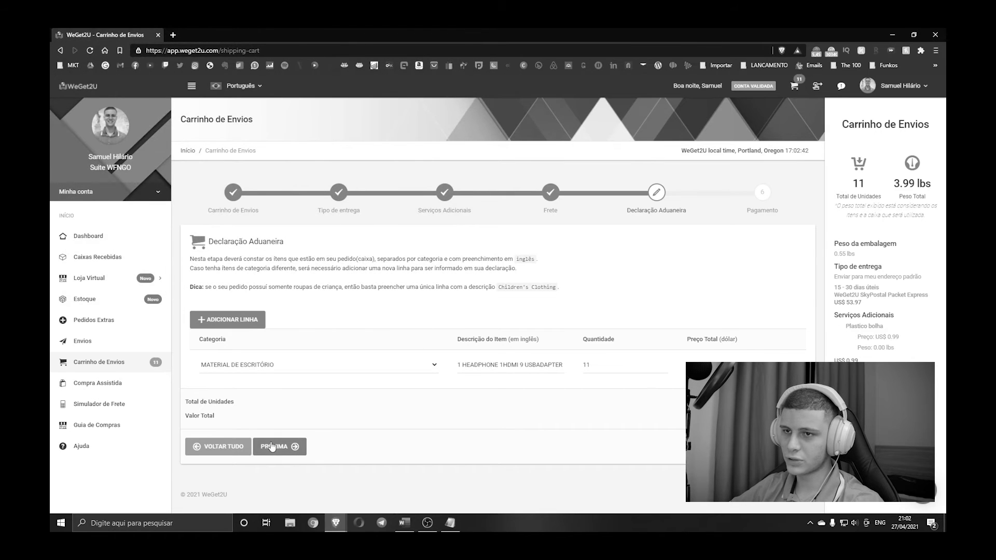
{"action": "key", "text": "ctrl+s"}
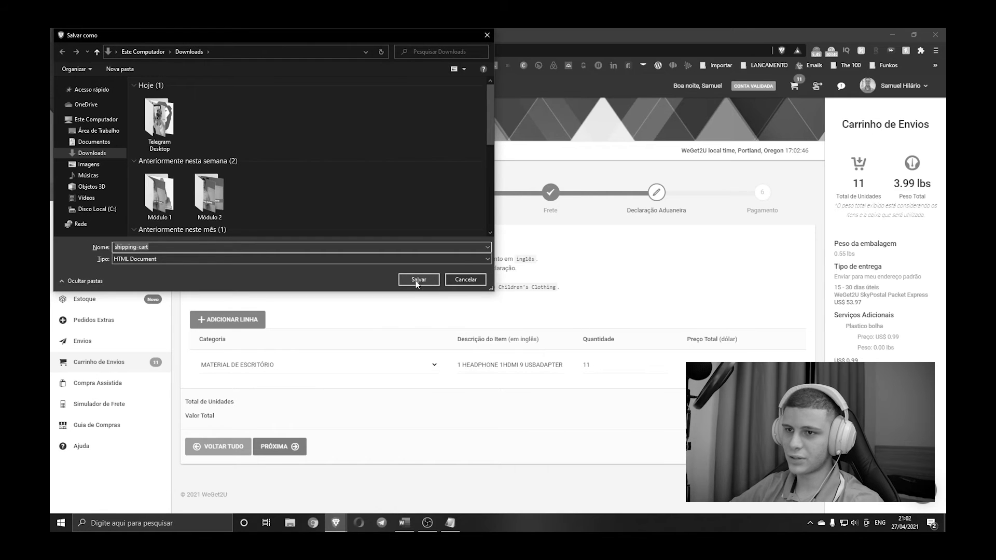
{"action": "left_click", "coordinate": [418, 280]}
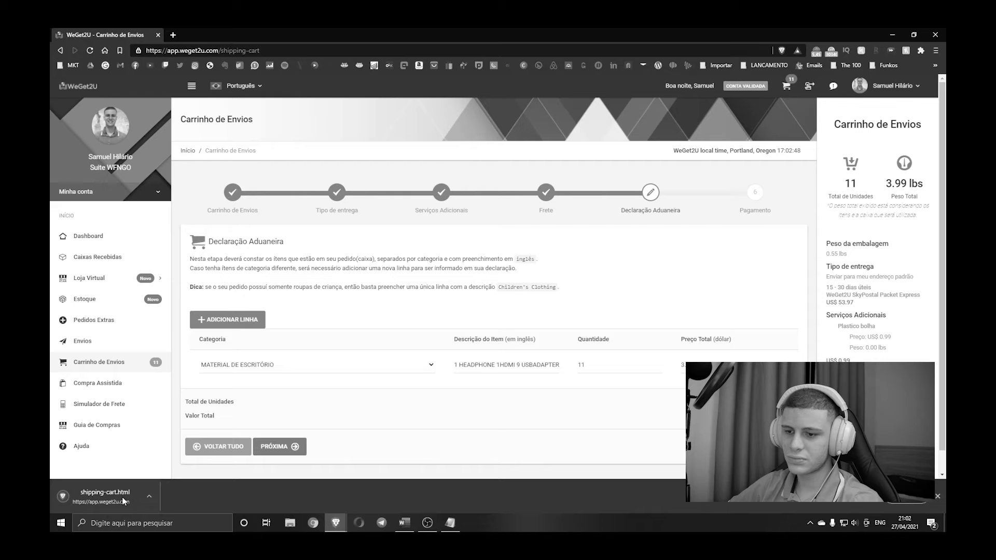
{"action": "left_click", "coordinate": [125, 496]}
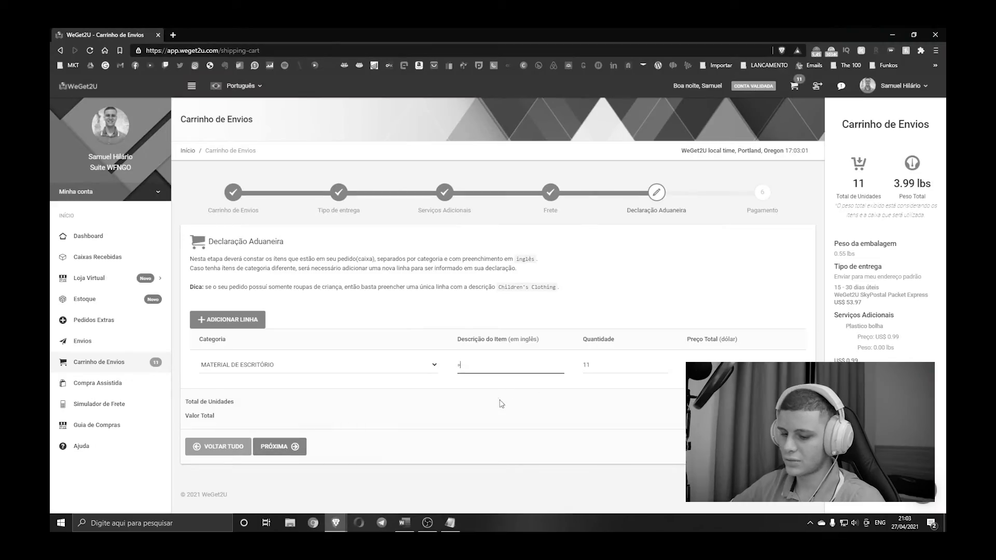
Step: Replace the declaration line's item description with a string of » and © characters
{"action": "type", "text": "\"»»»»»»©»»»»»©»»»»©»»»»»»»»"}
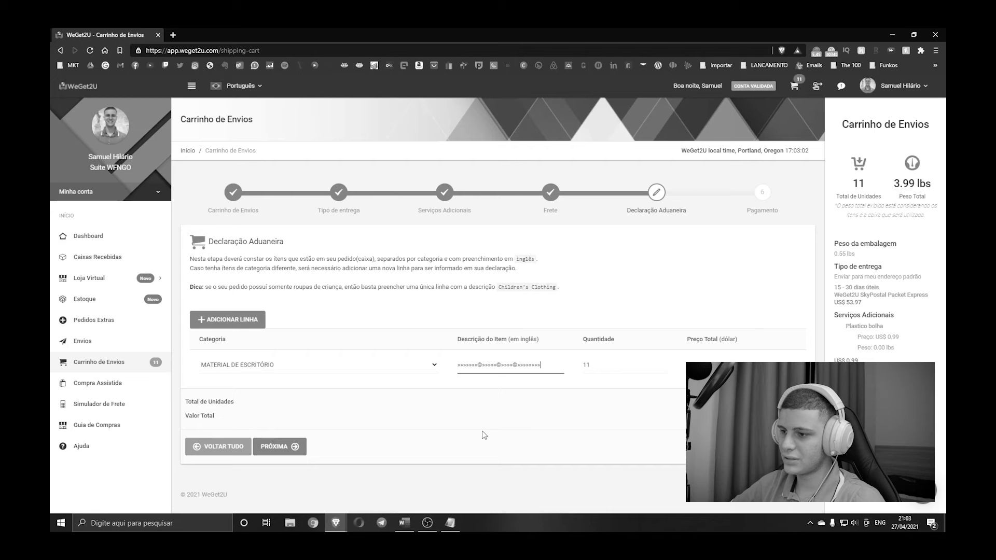
{"action": "type", "text": "»»»»»Æ»»»»»»»"}
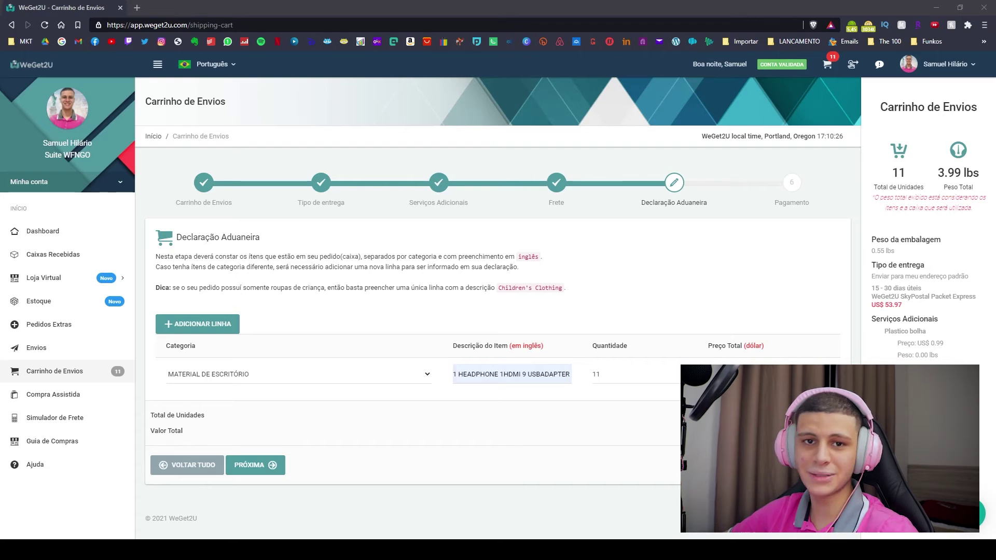
Step: Proceed from the customs declaration to the payment step and examine the available payment methods and the order summary
{"action": "left_click", "coordinate": [270, 469]}
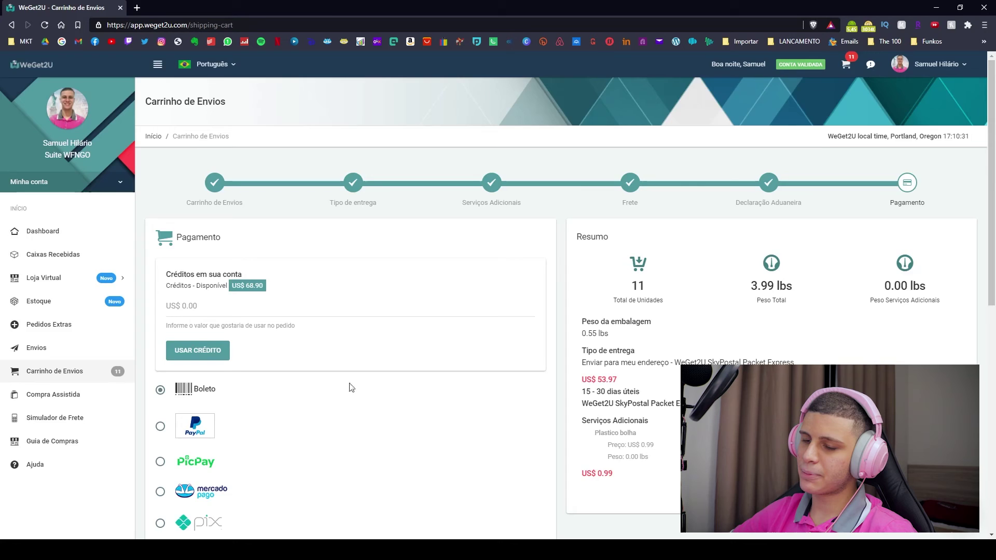
{"action": "scroll", "coordinate": [302, 368], "scroll_direction": "down", "scroll_amount": 5}
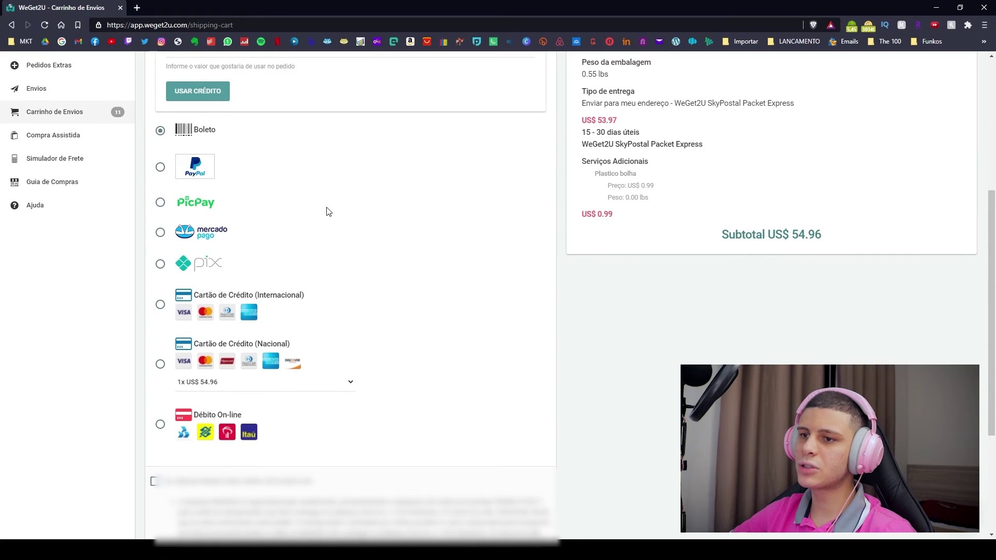
{"action": "scroll", "coordinate": [319, 210], "scroll_direction": "up", "scroll_amount": 5}
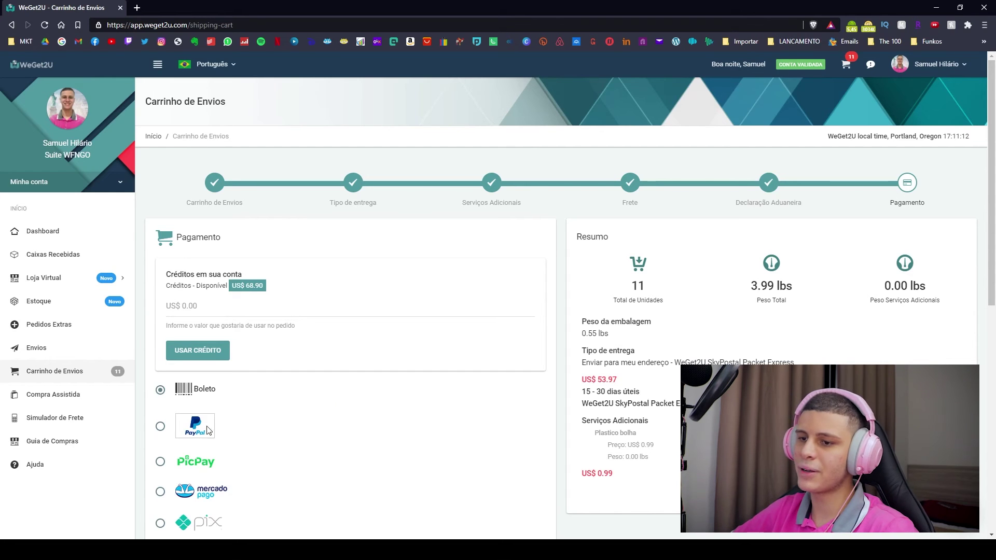
{"action": "scroll", "coordinate": [347, 339], "scroll_direction": "down", "scroll_amount": 3}
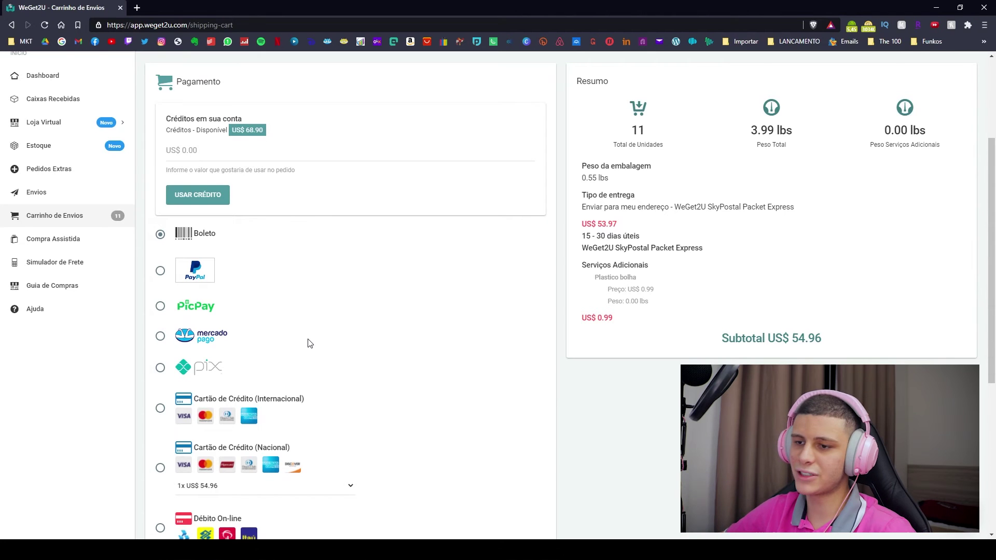
{"action": "scroll", "coordinate": [245, 309], "scroll_direction": "up", "scroll_amount": 3}
{"action": "scroll", "coordinate": [309, 413], "scroll_direction": "down", "scroll_amount": 4}
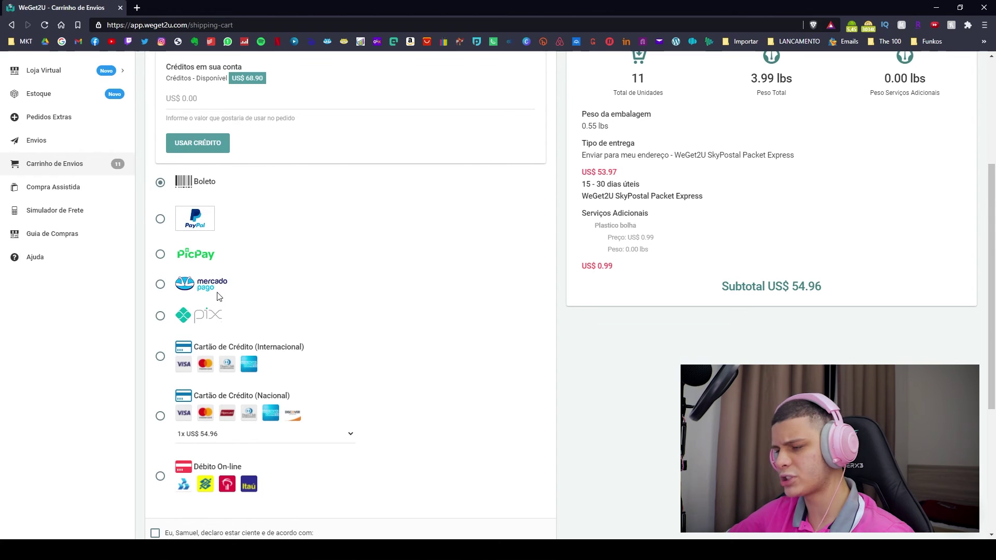
Step: Accept the declaration of awareness and agreement listed below the payment methods
{"action": "scroll", "coordinate": [241, 335], "scroll_direction": "down", "scroll_amount": 1}
{"action": "scroll", "coordinate": [312, 421], "scroll_direction": "up", "scroll_amount": 4}
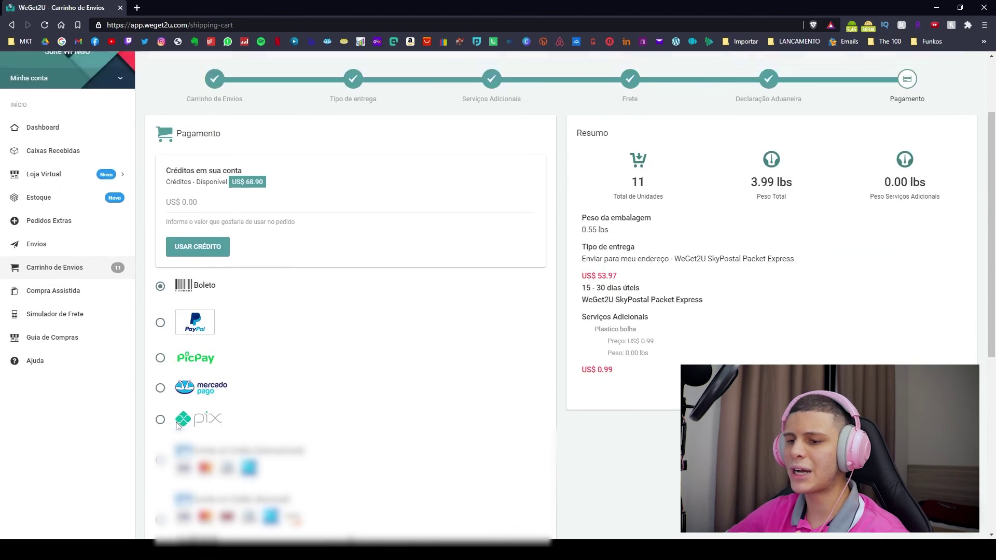
{"action": "scroll", "coordinate": [312, 422], "scroll_direction": "down", "scroll_amount": 3}
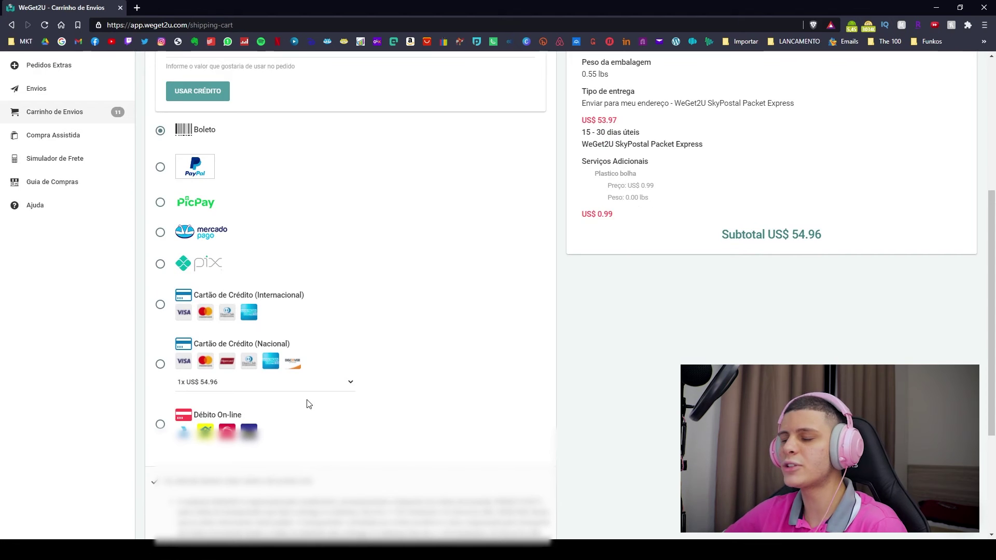
{"action": "scroll", "coordinate": [311, 384], "scroll_direction": "down", "scroll_amount": 3}
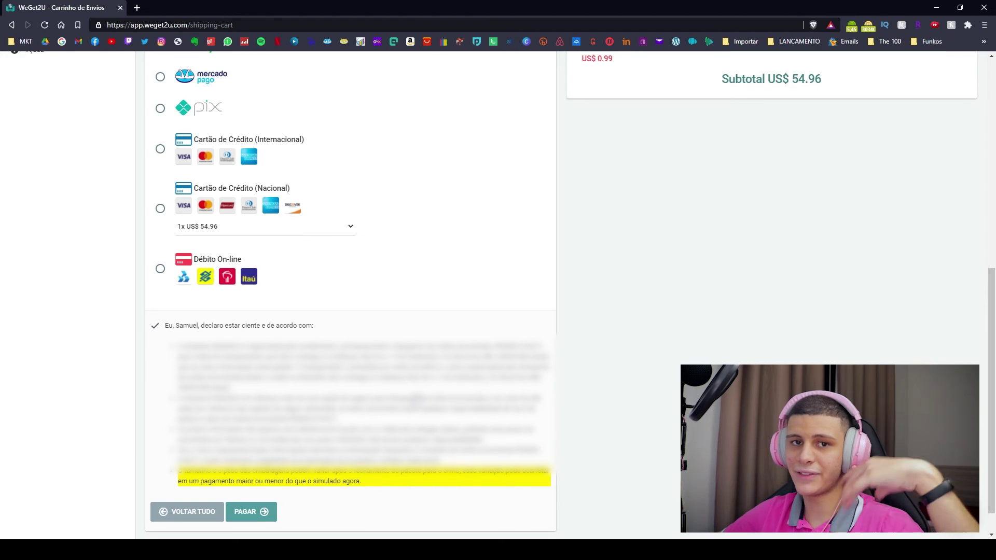
Step: Apply 54.96 dollars of the account credit to the shipment and submit the payment
{"action": "scroll", "coordinate": [360, 356], "scroll_direction": "up", "scroll_amount": 5}
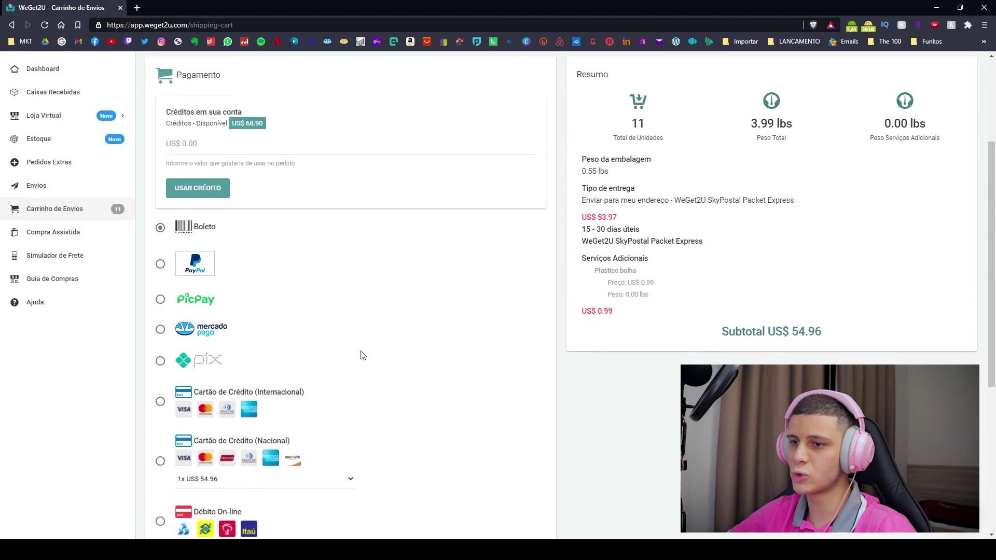
{"action": "scroll", "coordinate": [421, 302], "scroll_direction": "up", "scroll_amount": 2}
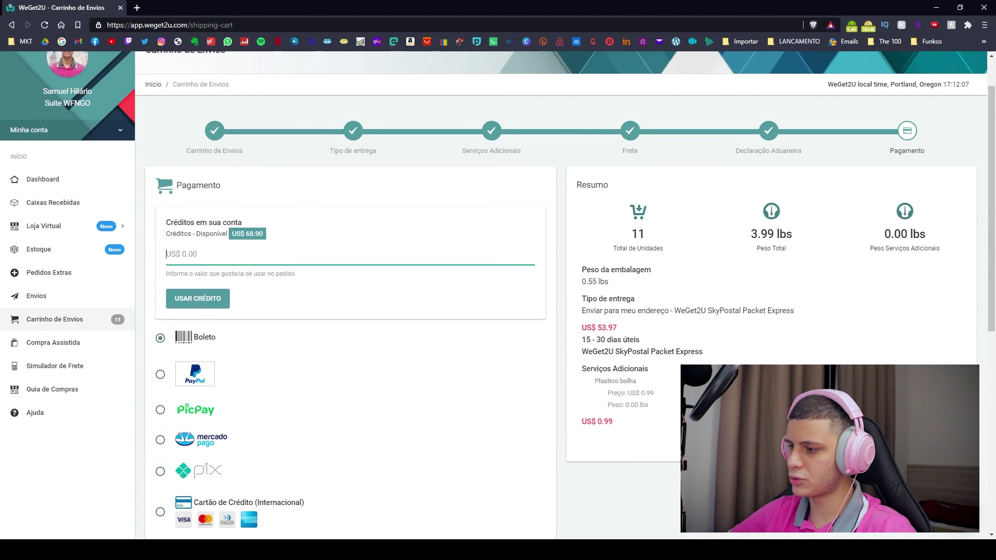
{"action": "left_click", "coordinate": [238, 256]}
{"action": "left_click", "coordinate": [196, 298]}
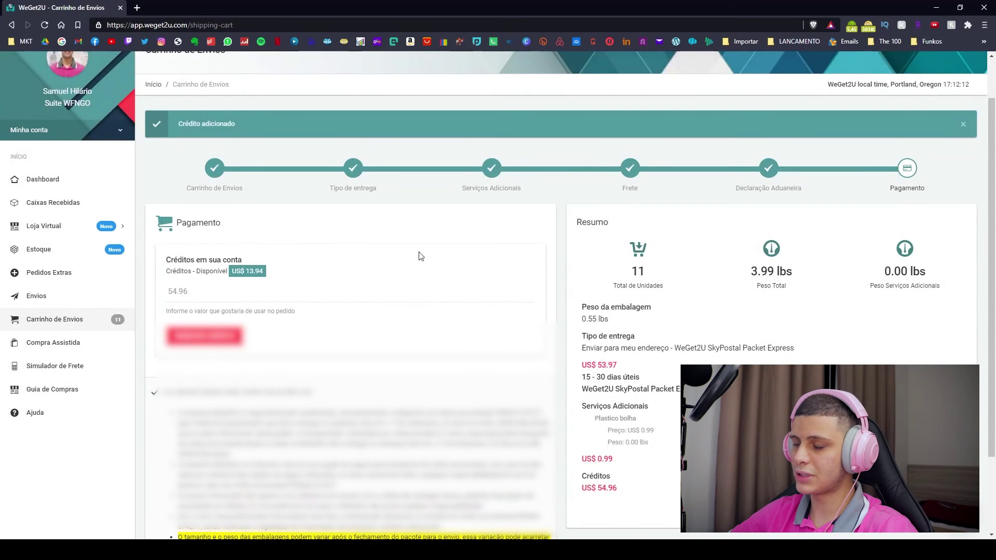
{"action": "scroll", "coordinate": [357, 256], "scroll_direction": "down", "scroll_amount": 2}
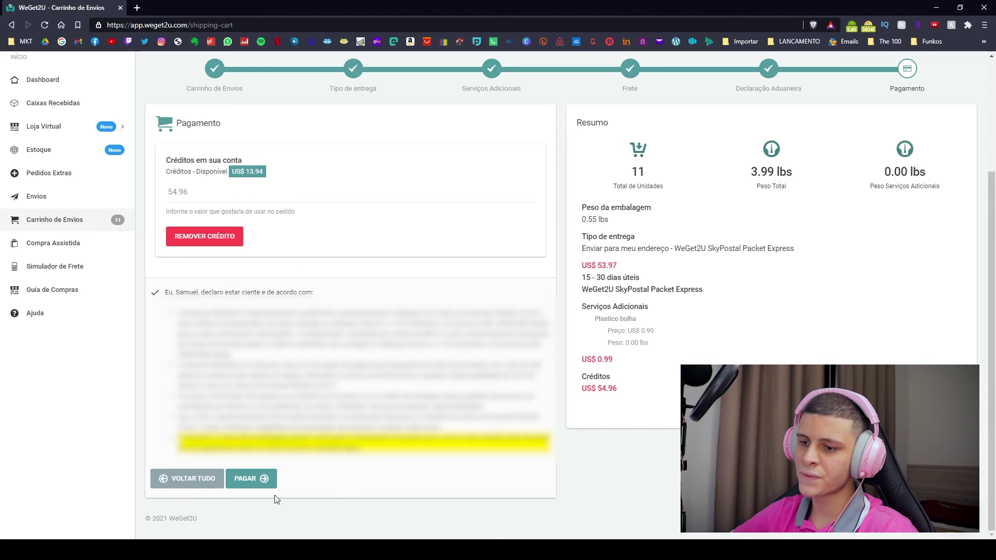
{"action": "left_click", "coordinate": [260, 479]}
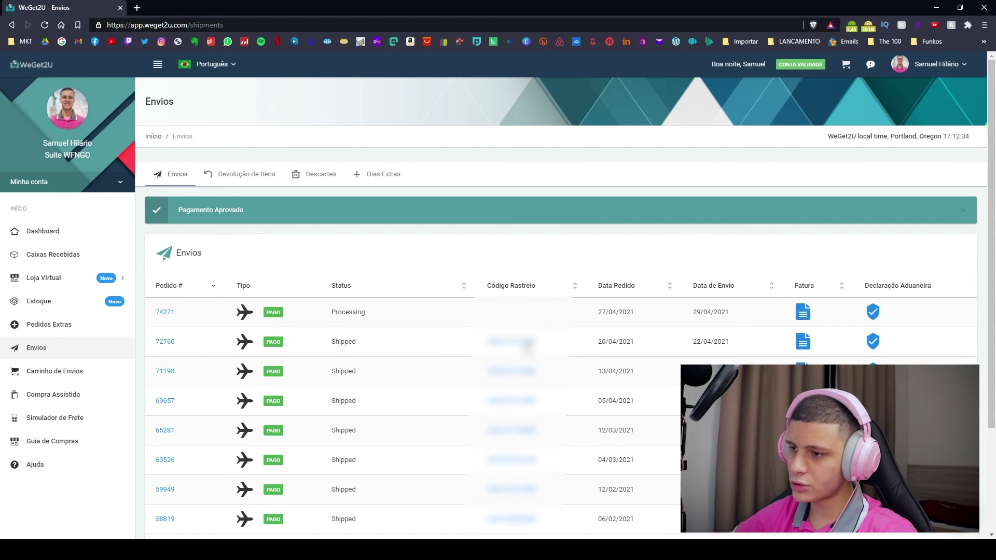
Step: Open the tracking page of the shipment ordered on 20/04/2021 and check its progress alongside the shipments list
{"action": "left_click", "coordinate": [518, 342]}
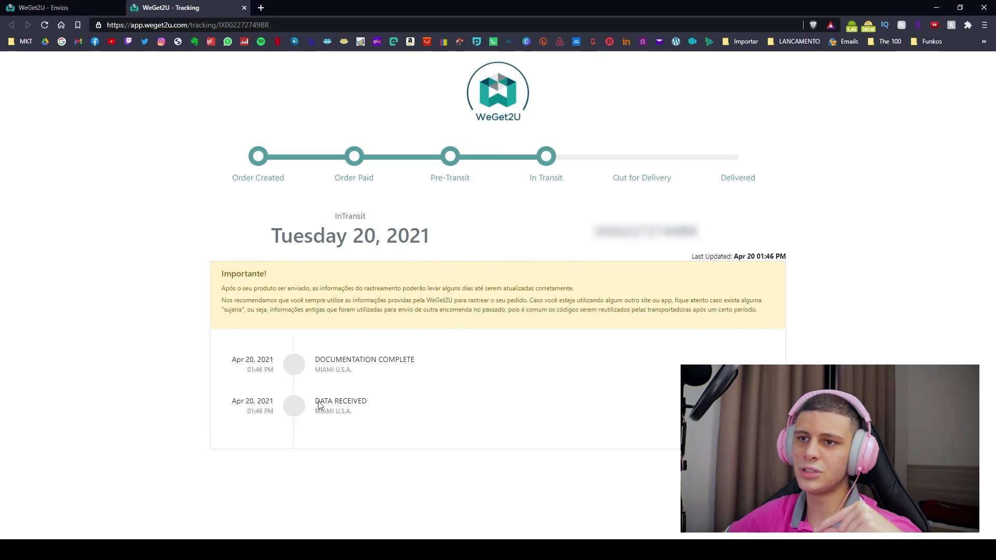
{"action": "left_click", "coordinate": [31, 6]}
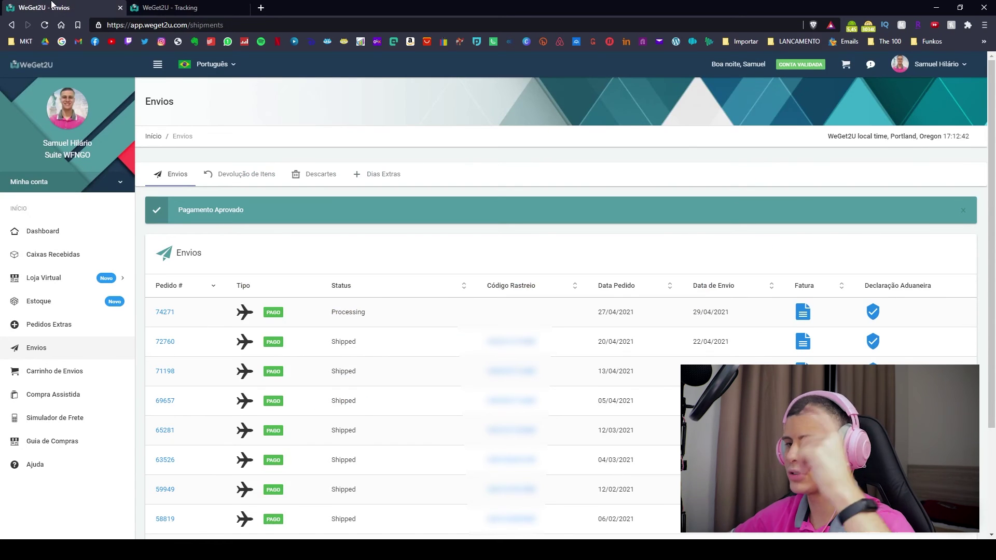
{"action": "left_click", "coordinate": [142, 6]}
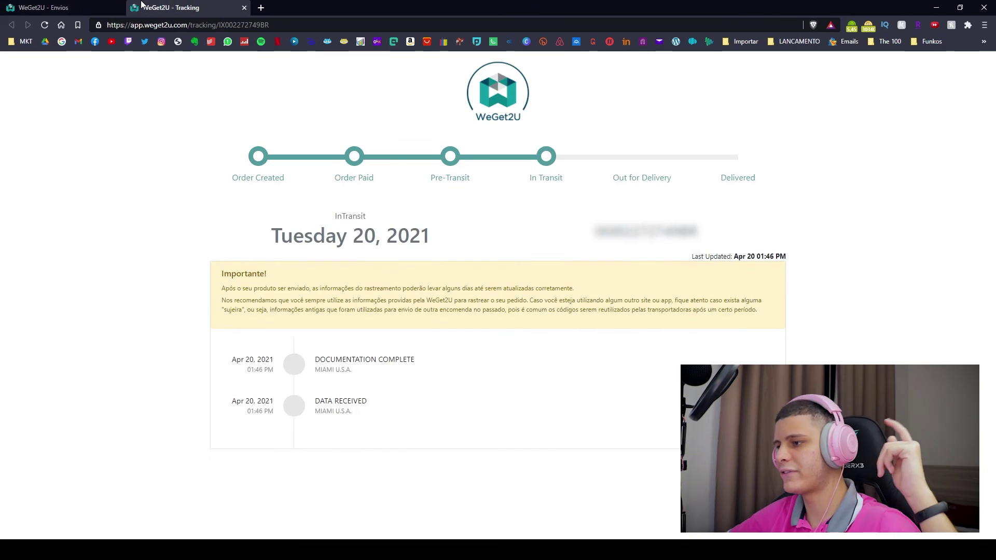